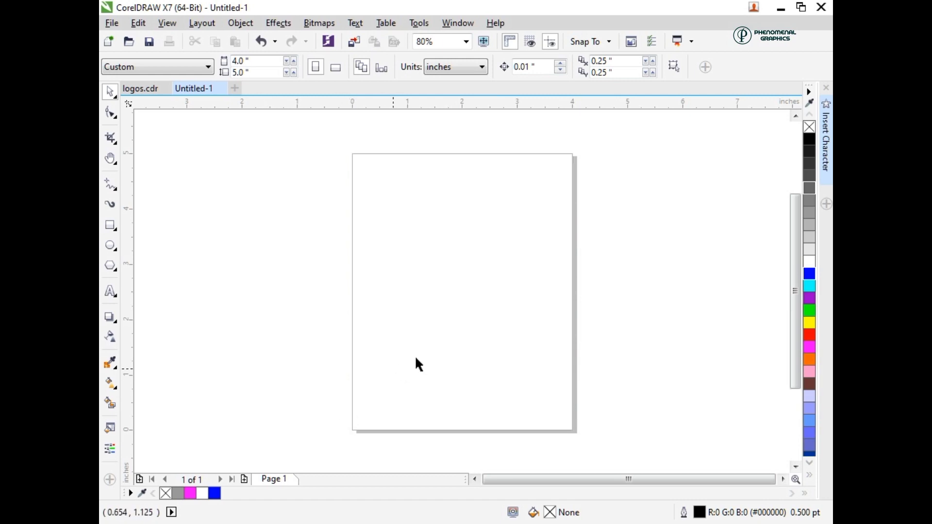
Create a rectangle matching the 4 x 5 inch page
key("h")
left_click_drag(408, 355, 235, 330)
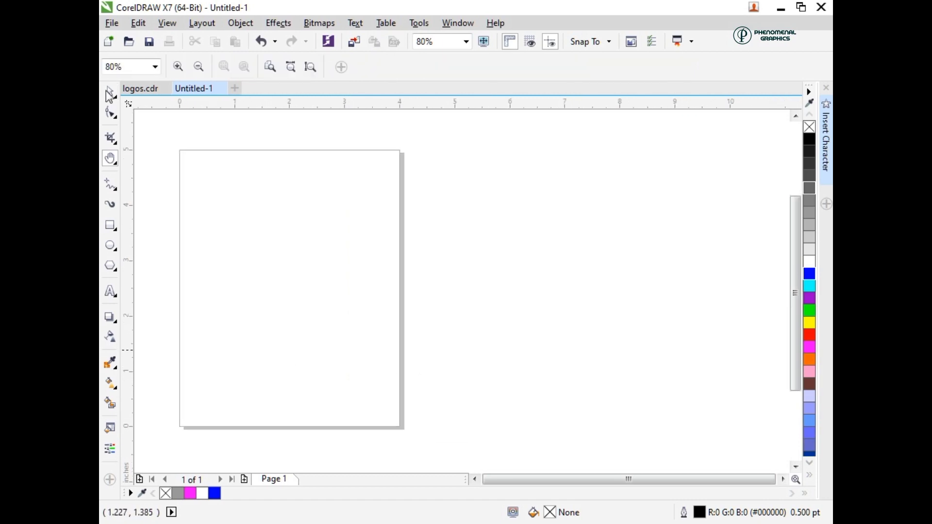
left_click(109, 92)
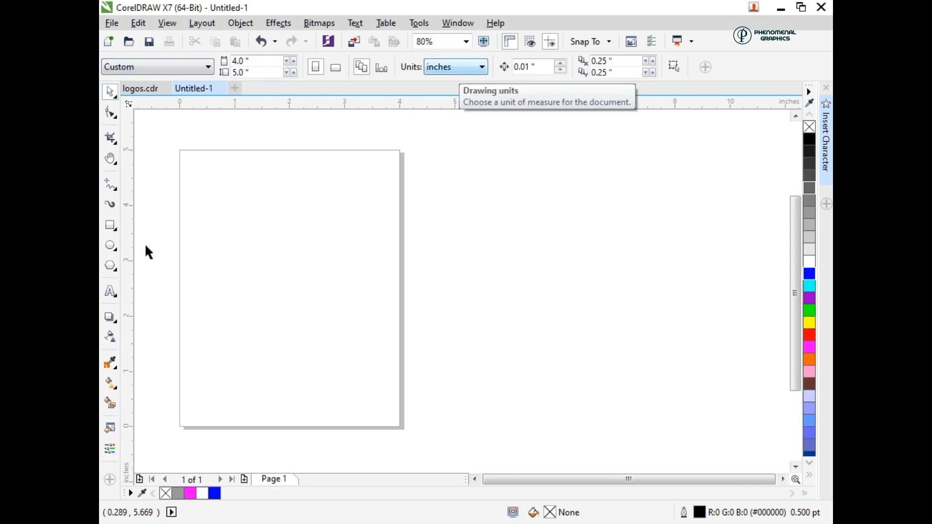
double_click(110, 226)
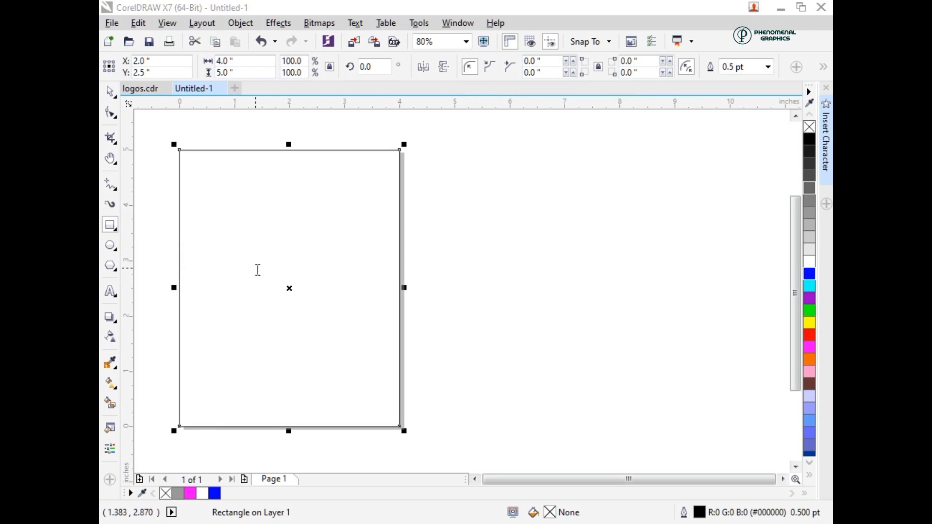
Import graphics 4a and graphics 4b onto the page and move the chocolate cupcake image to the page's right edge
left_click(341, 224)
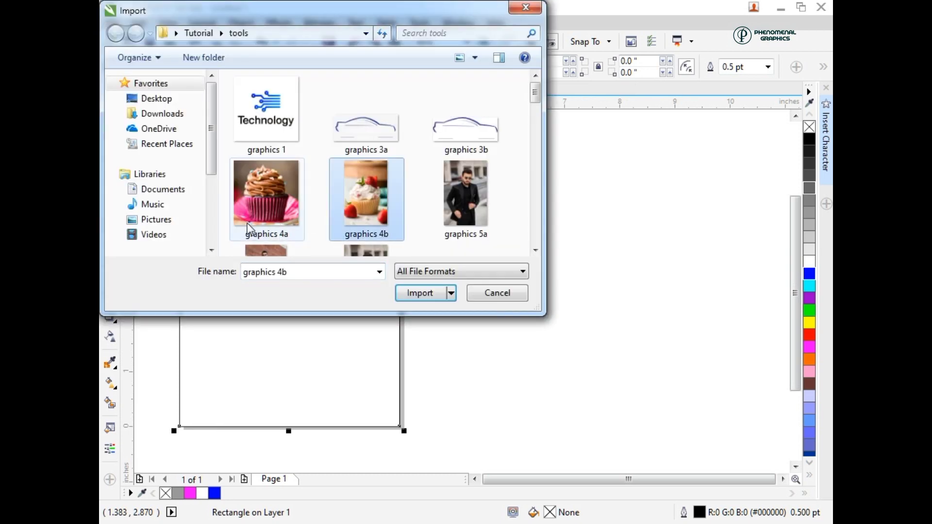
left_click(253, 213, "ctrl")
left_click(416, 293)
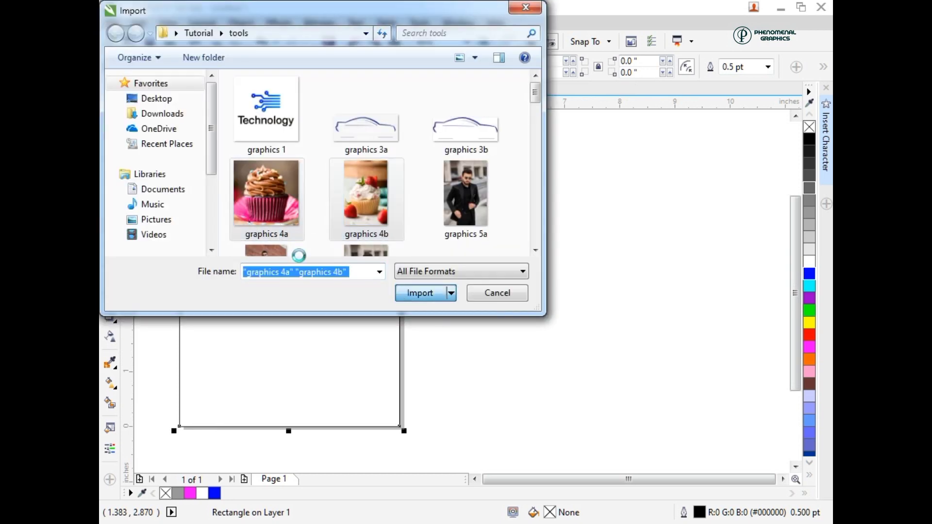
left_click(192, 164)
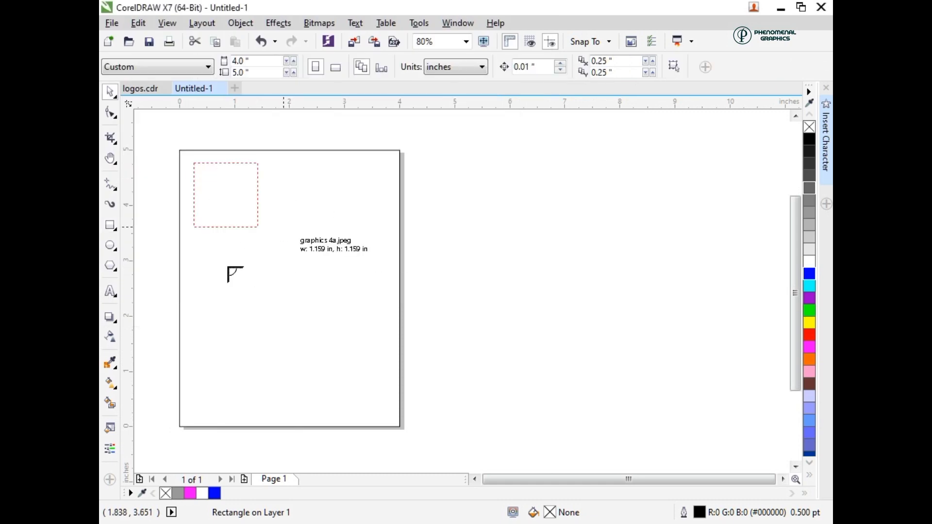
left_click(258, 310)
left_click(225, 222)
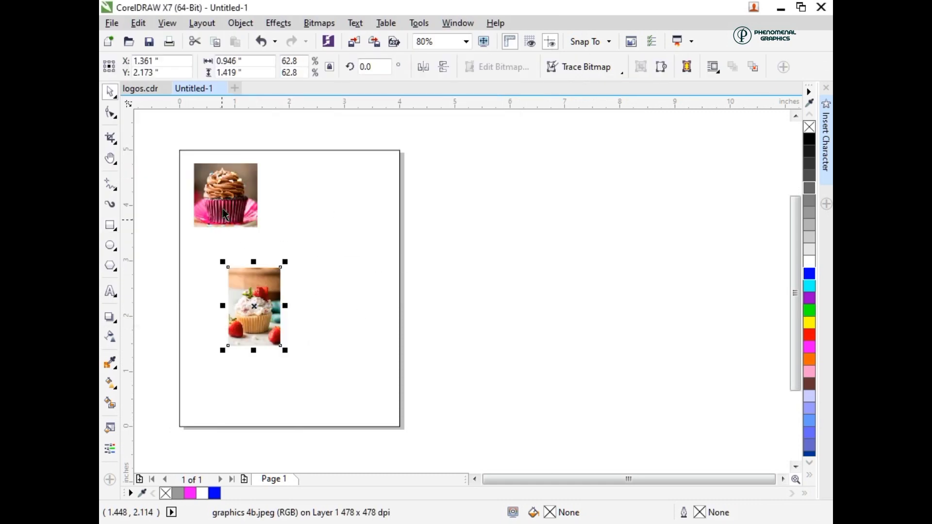
left_click_drag(222, 202, 413, 229)
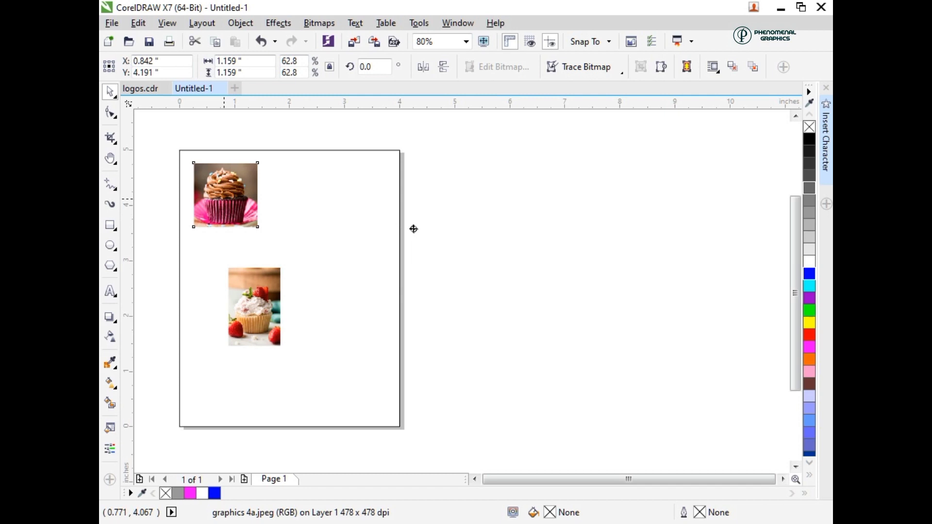
Fill the page rectangle with 40% Black, remove its outline and PowerClip the strawberry cupcake image inside it
left_click(268, 150)
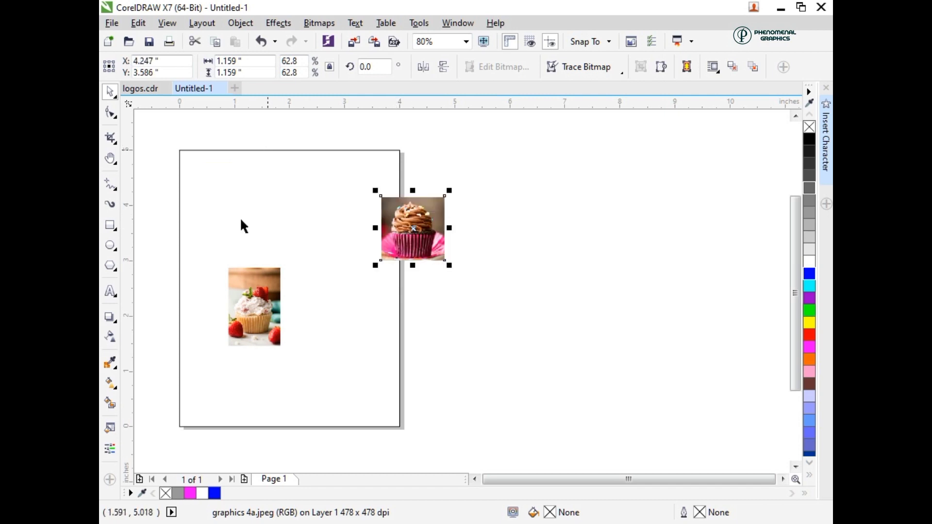
left_click(177, 493)
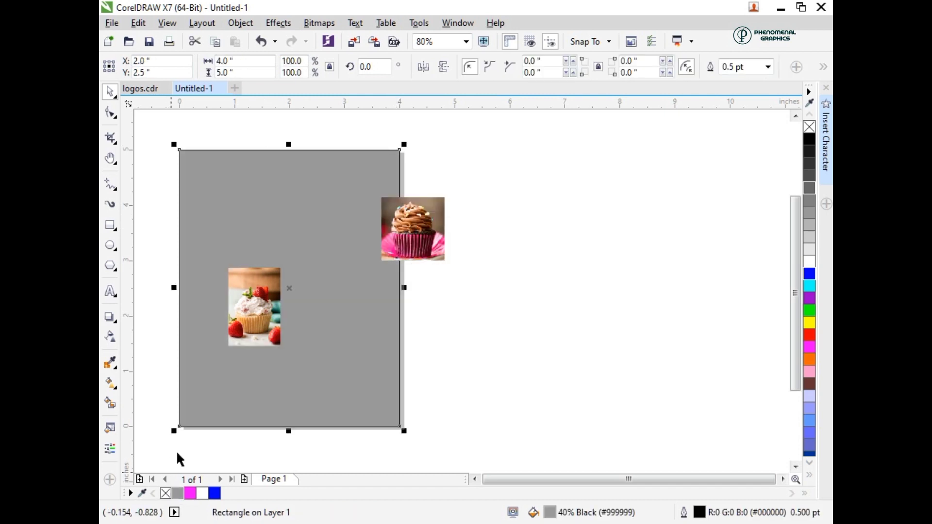
left_click(249, 330)
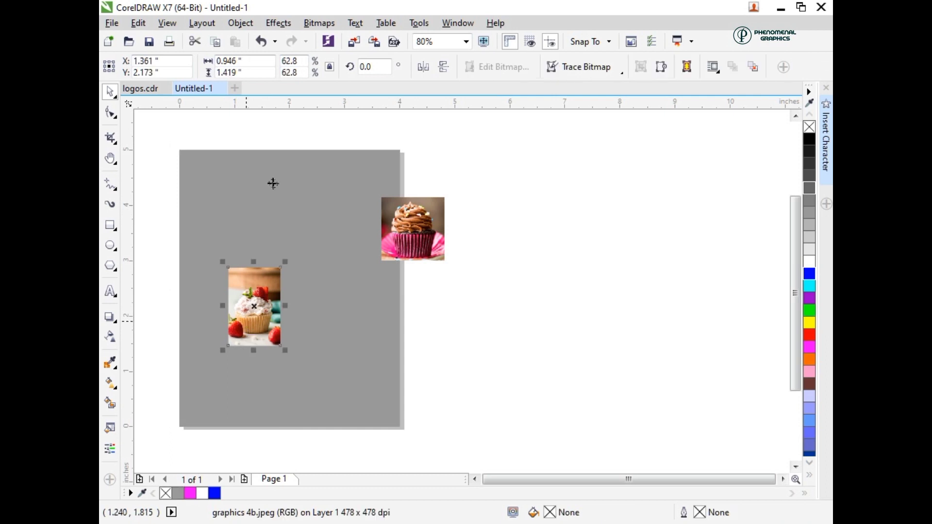
right_click(245, 281)
left_click(311, 121)
left_click(214, 226)
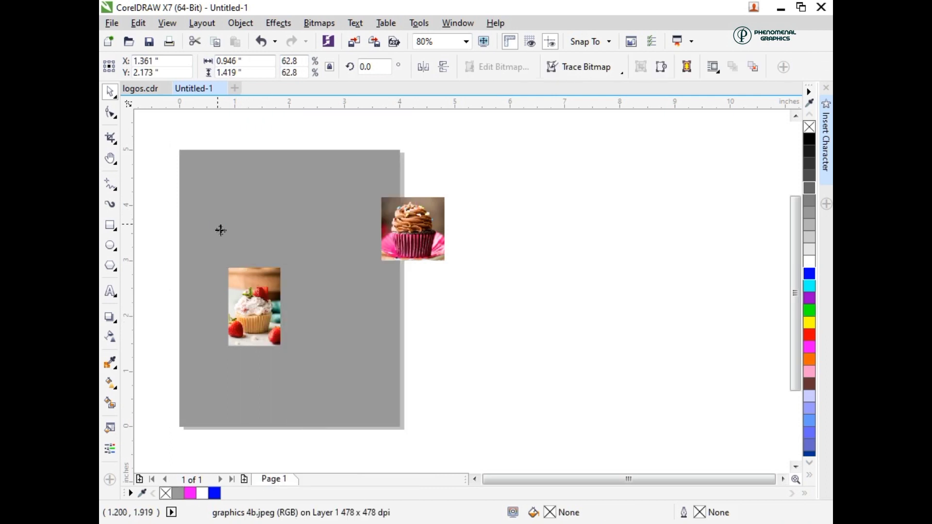
Edit the page PowerClip, centring the strawberry cupcake image and enlarging it to about 4.09 x 6.14 inches so it covers the page
left_click(252, 446)
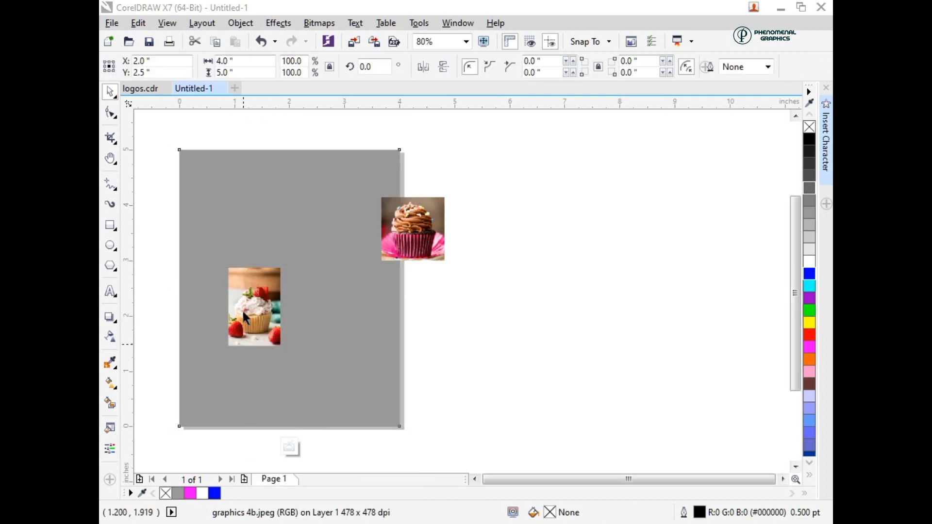
left_click(279, 339)
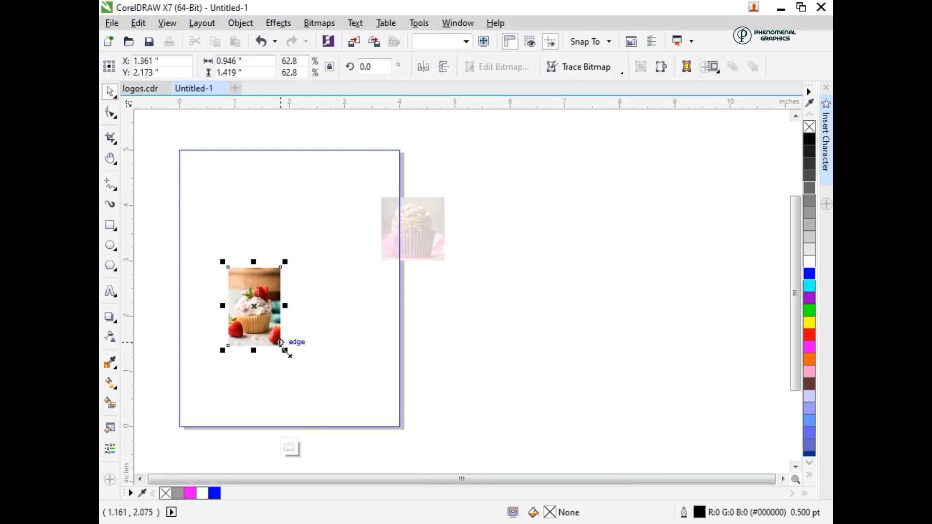
left_click_drag(332, 397, 290, 344)
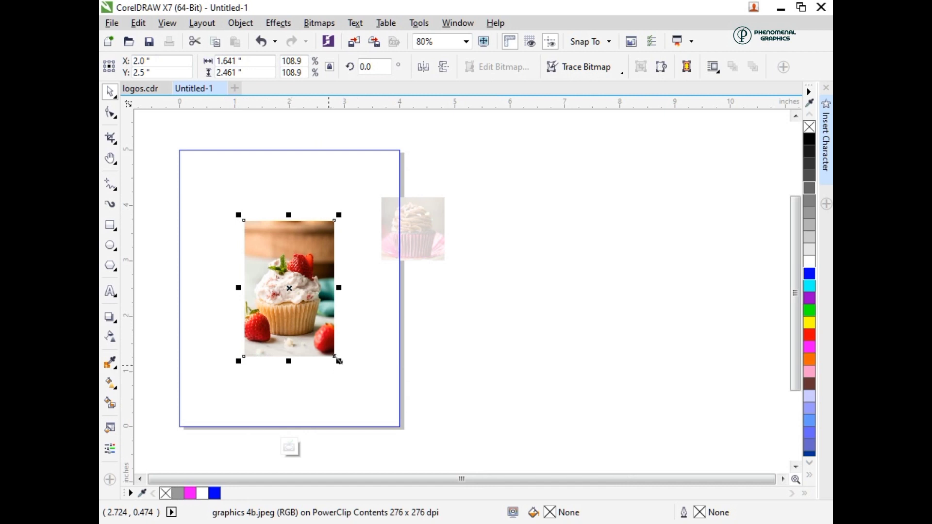
left_click_drag(339, 361, 406, 438)
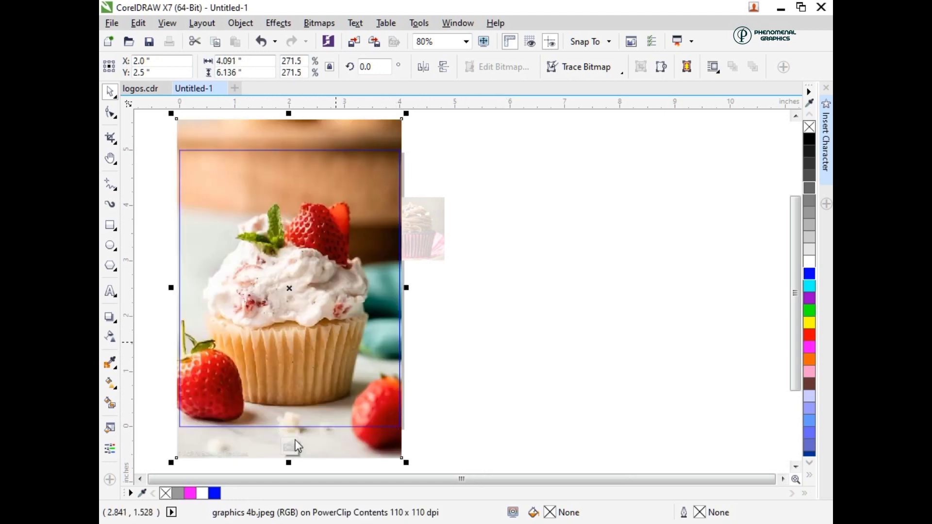
left_click(291, 445)
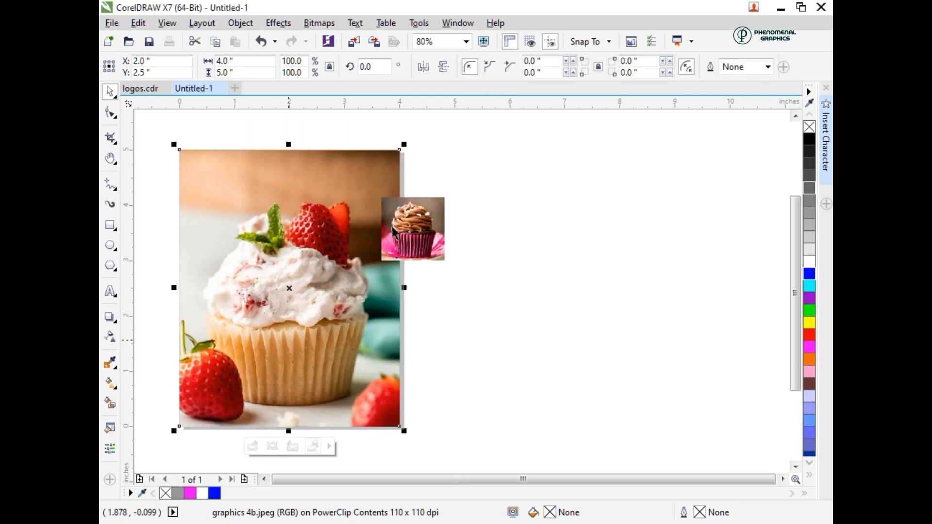
Draw a rectangle about 1.51 x 2.19 inches and place it over the lower right part of the cupcake photo
left_click(397, 235)
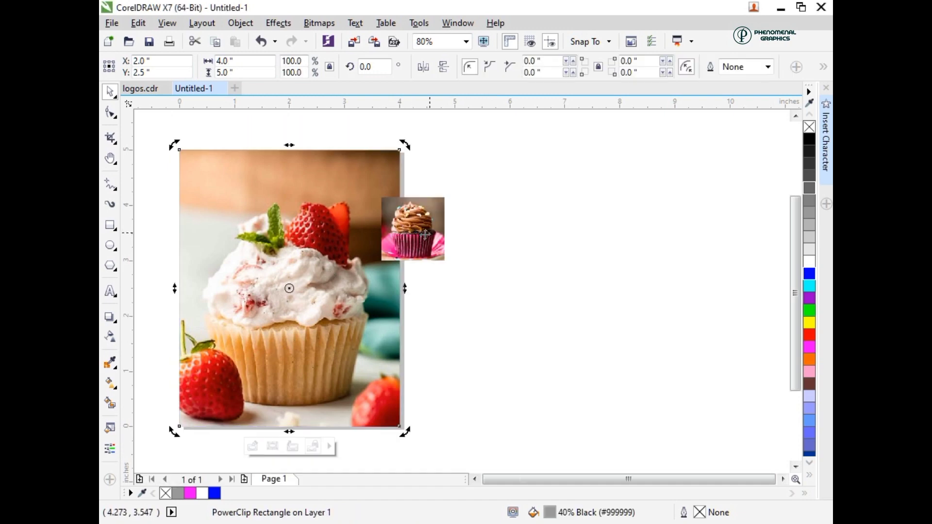
left_click(425, 234)
left_click(111, 224)
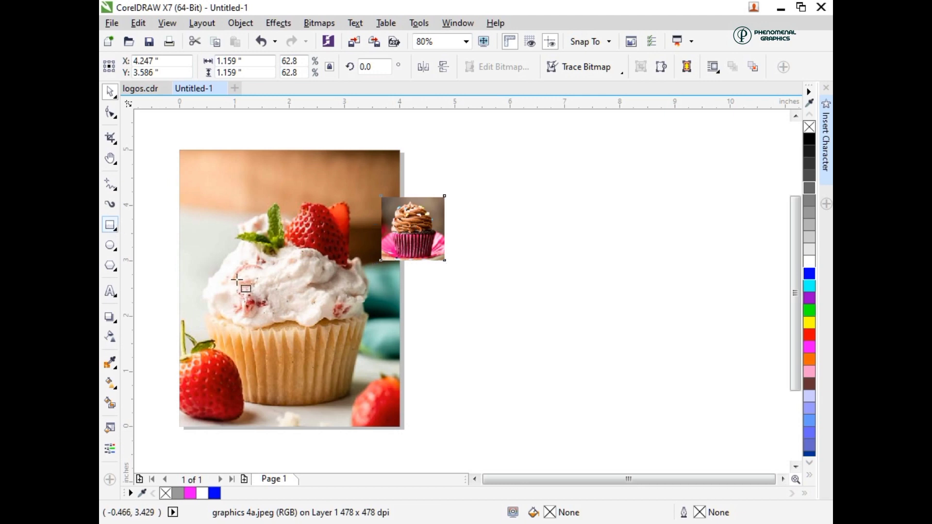
left_click_drag(325, 275, 408, 396)
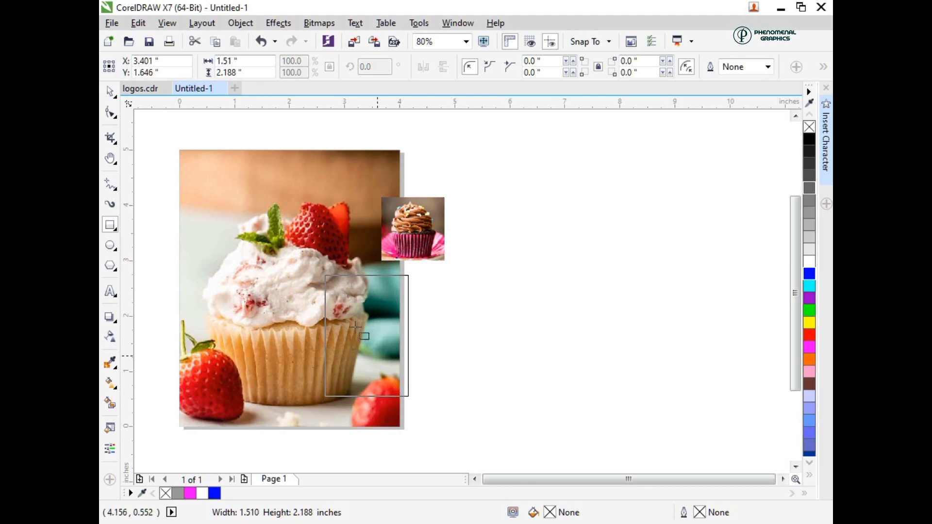
left_click_drag(366, 336, 200, 464)
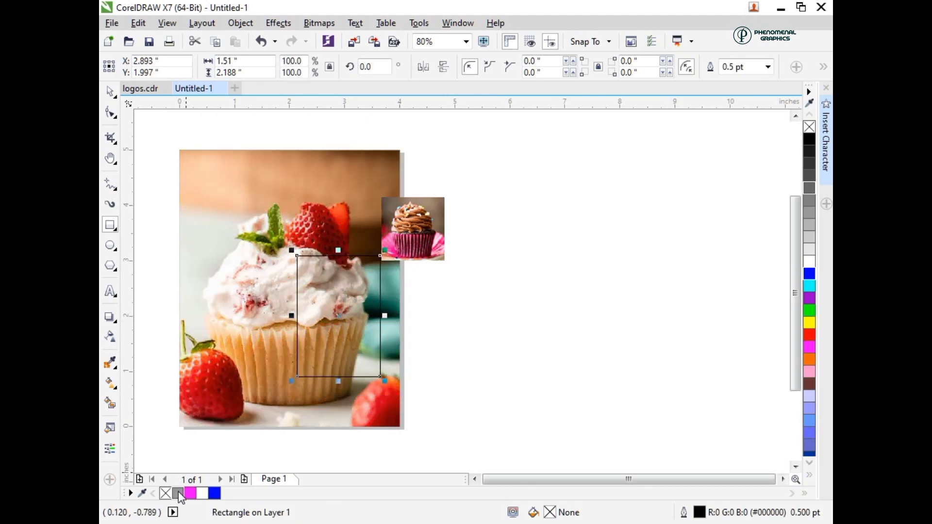
Fill the small rectangle with 40% Black without an outline and round all its corners to a 0.2 inch radius
right_click(179, 492)
left_click(182, 492)
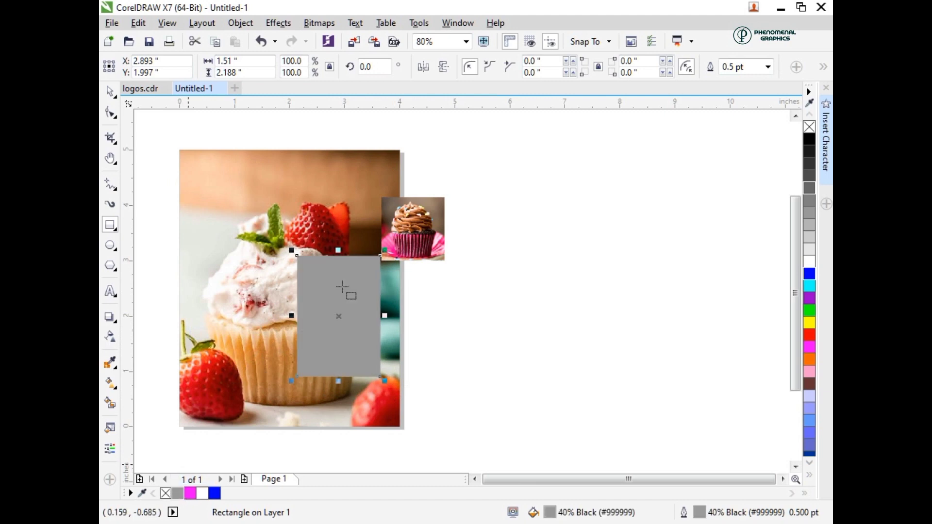
right_click(165, 493)
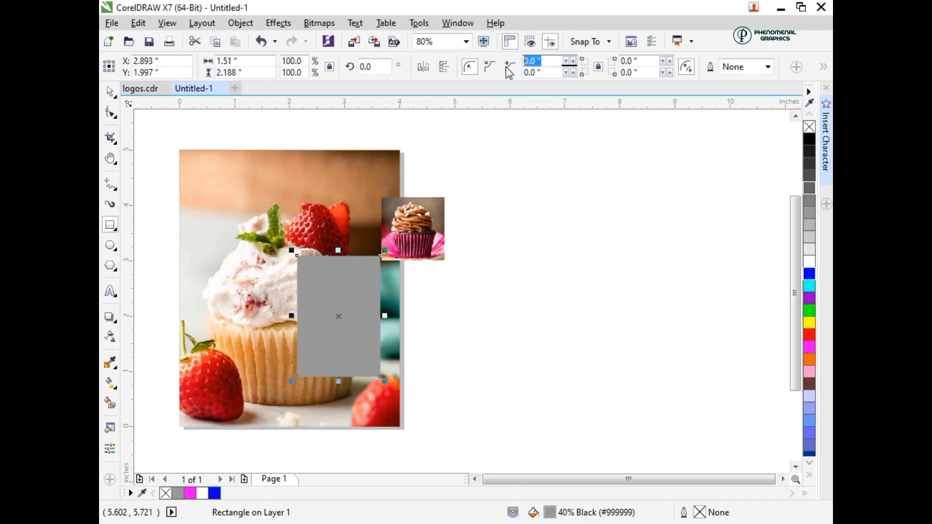
type("0.2")
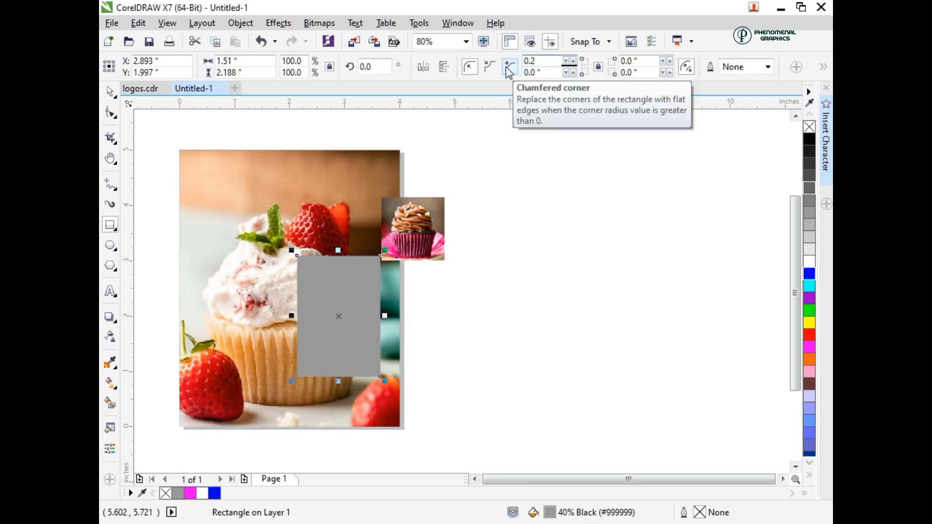
key("Return")
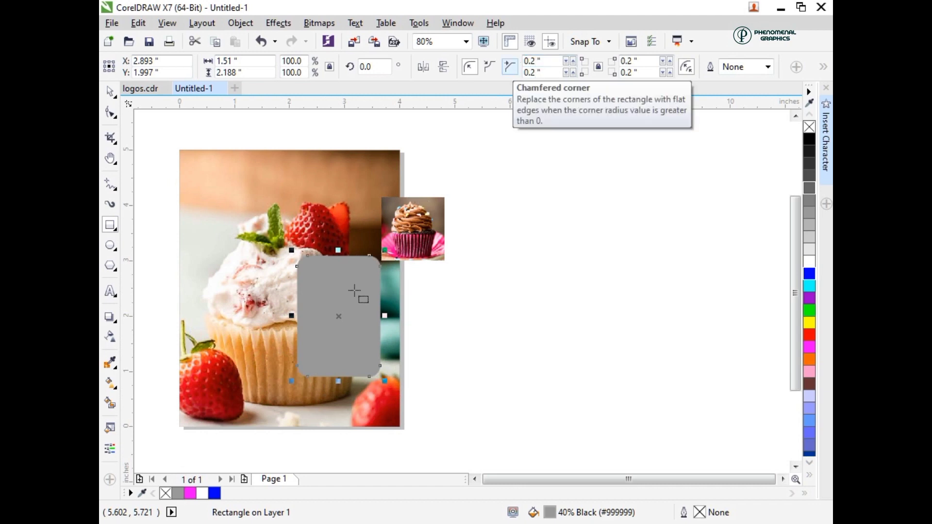
Give the rounded rectangle a white outline 2 pt wide
right_click(205, 491)
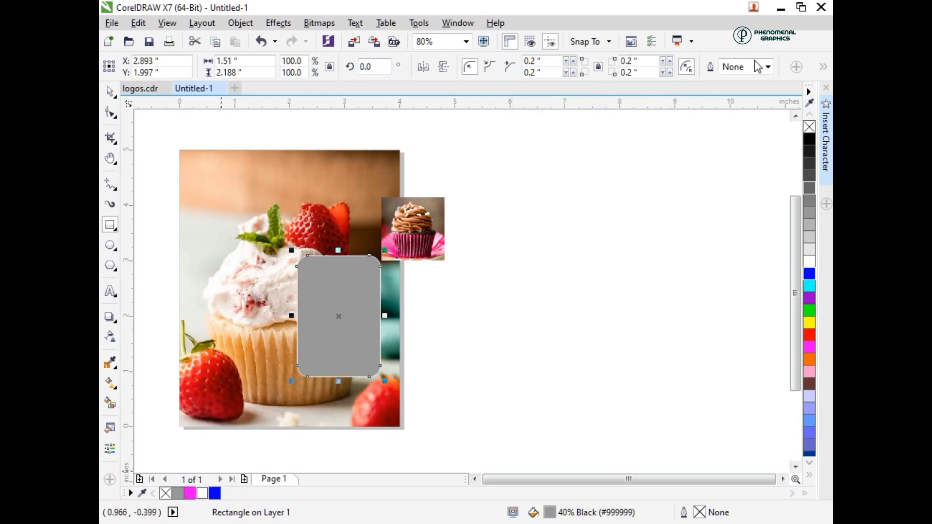
type("2")
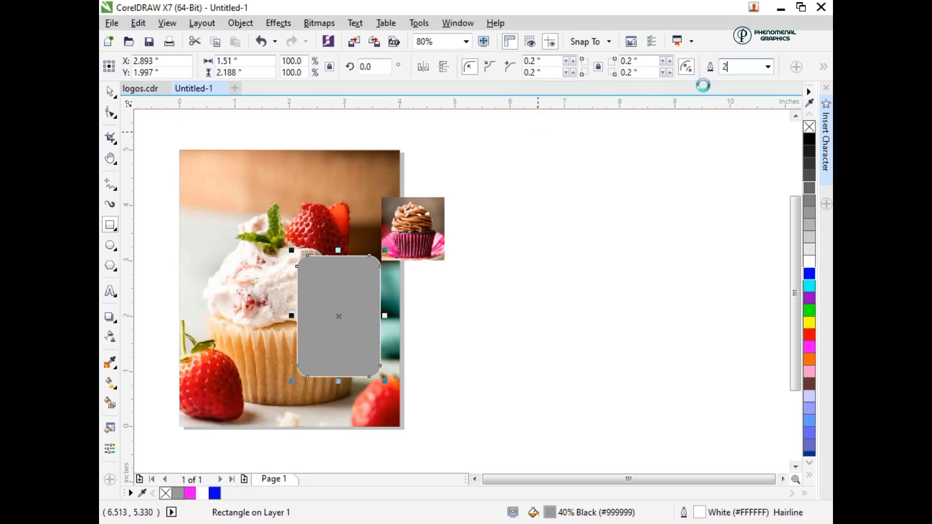
key("Return")
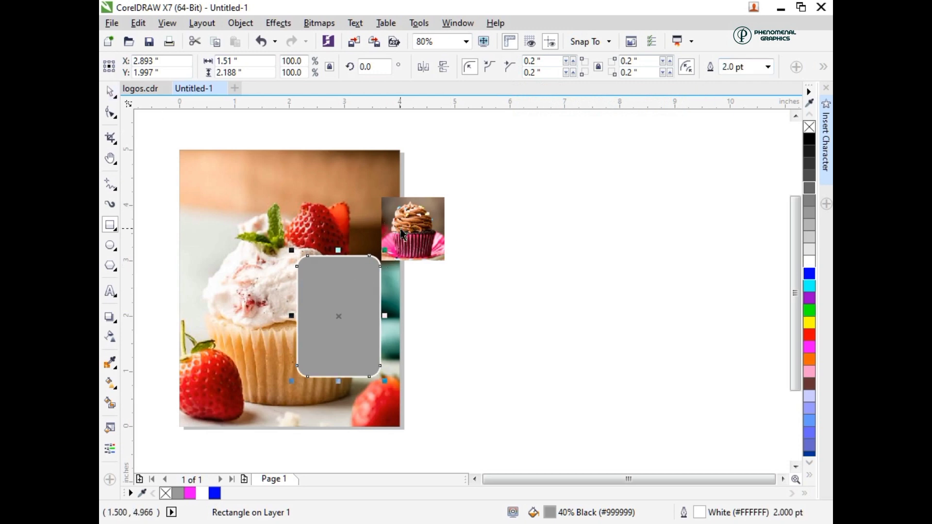
PowerClip the chocolate cupcake image inside the rounded rectangle
left_click(401, 235)
right_click(400, 151)
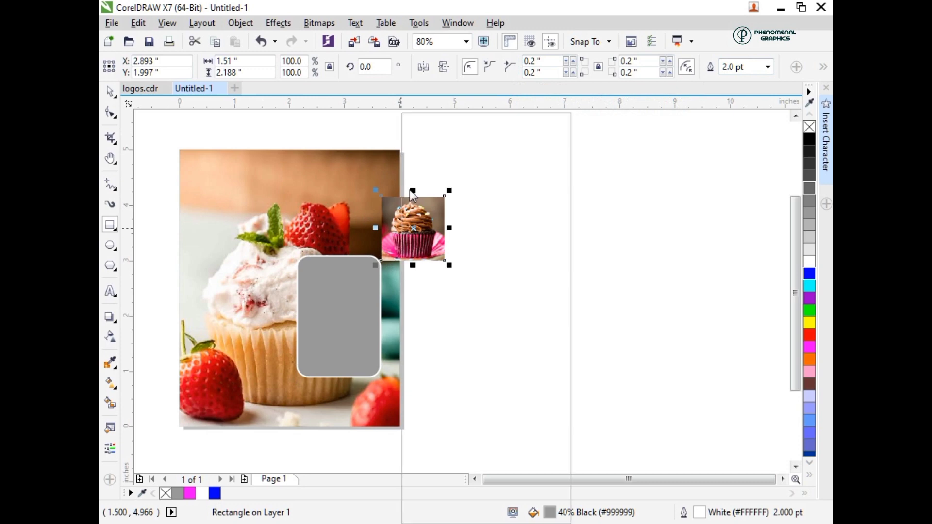
left_click(446, 122)
left_click(333, 301)
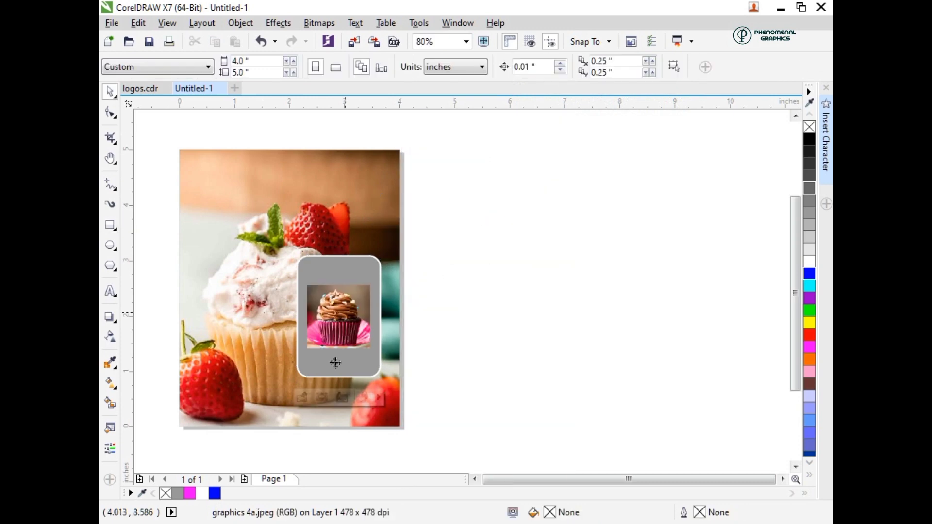
Enlarge the chocolate cupcake inside its frame to about 2.21 x 2.21 inches and shift the framed picture slightly towards the page's right edge
double_click(340, 337)
left_click(368, 347)
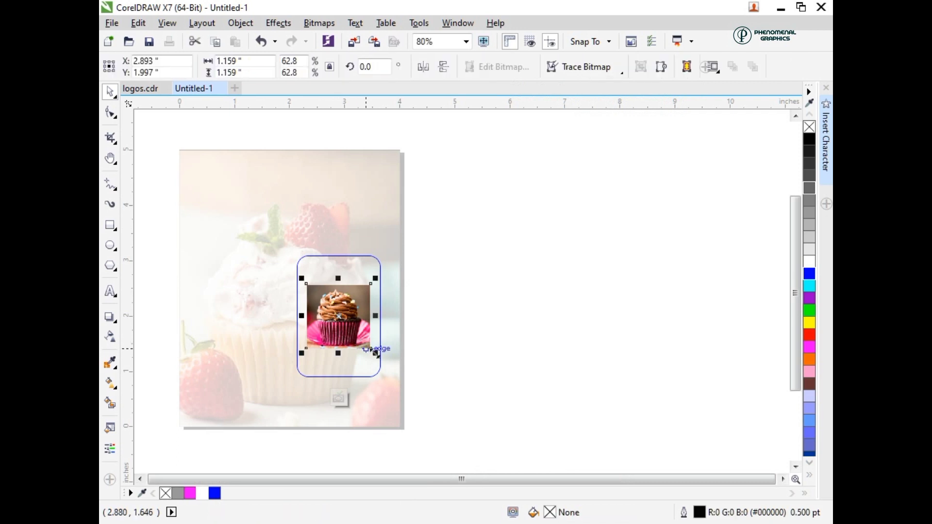
left_click_drag(404, 377, 410, 382)
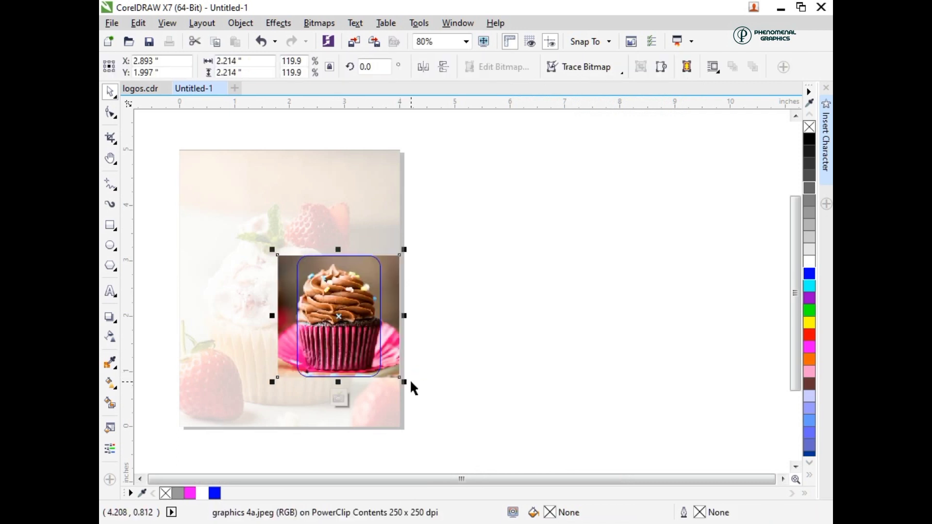
left_click(337, 399)
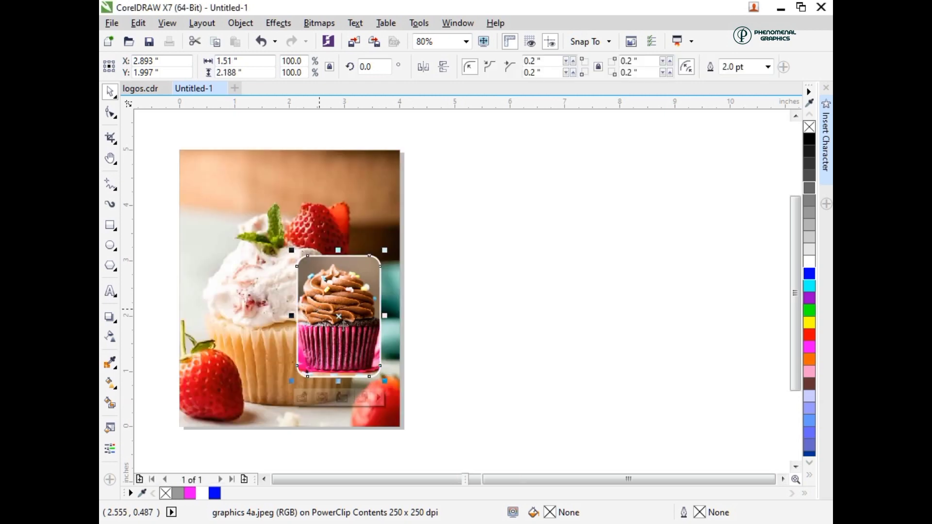
left_click(345, 316)
left_click_drag(345, 316, 348, 315)
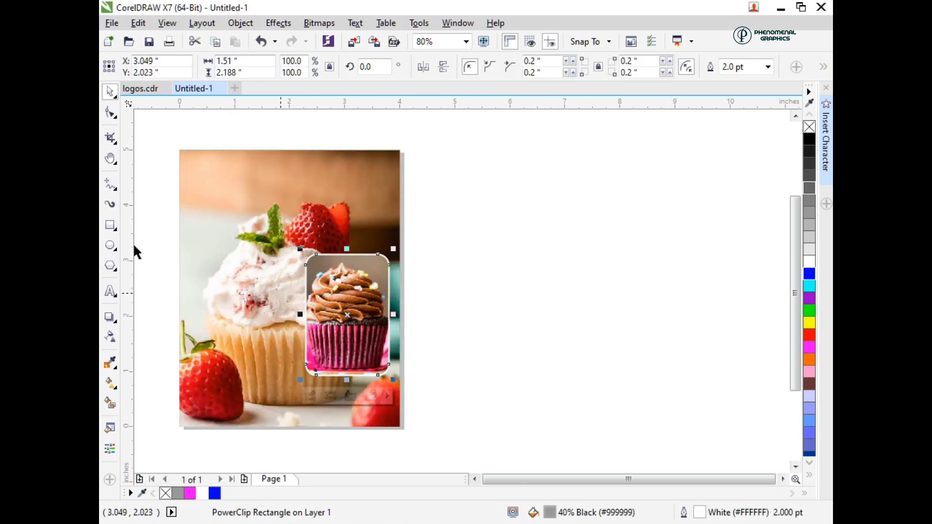
Add a page-sized rectangle beneath the framed cupcake picture, fill it magenta and remove its outline
double_click(108, 230)
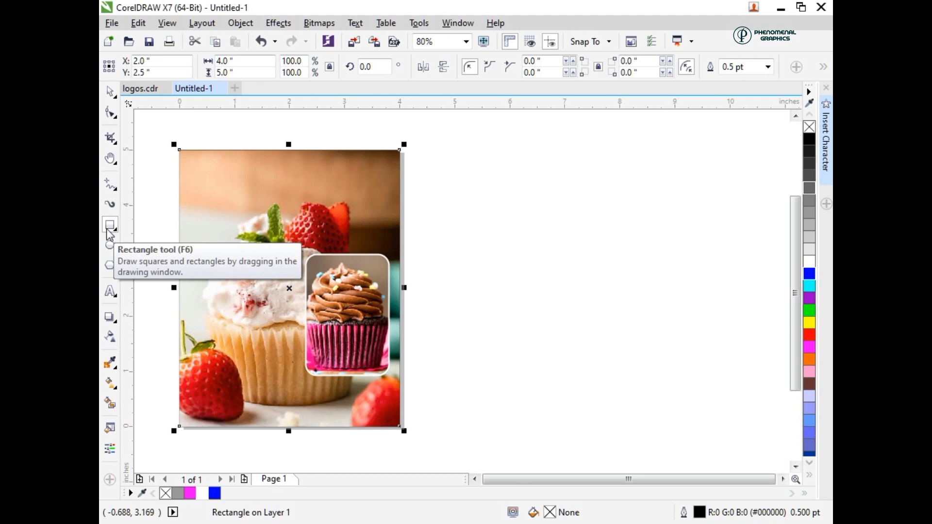
left_click(810, 347)
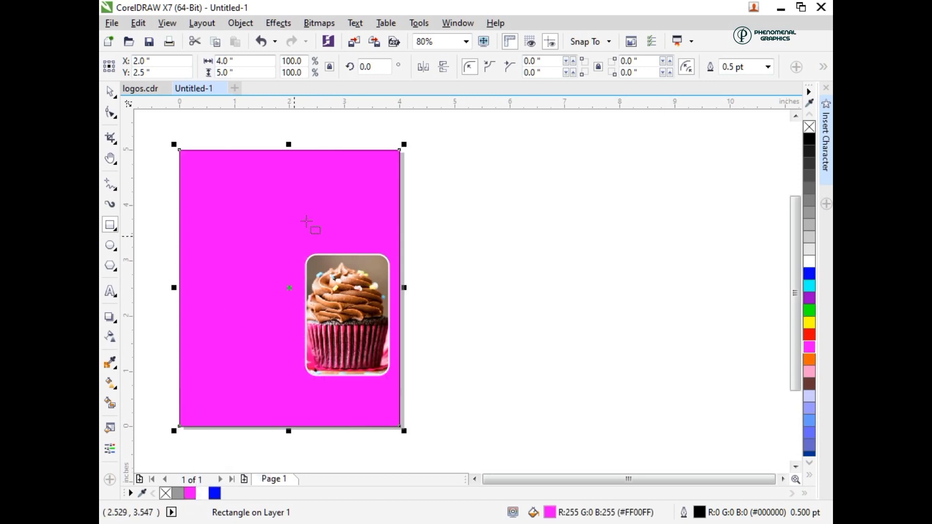
right_click(165, 493)
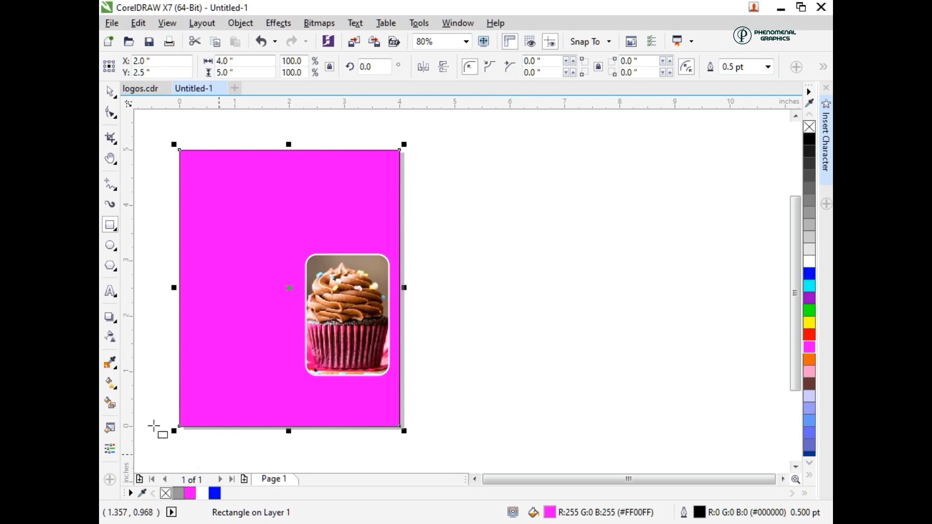
Apply a uniform transparency of 58 to the magenta page-sized rectangle so the background photo shows through
left_click(111, 337)
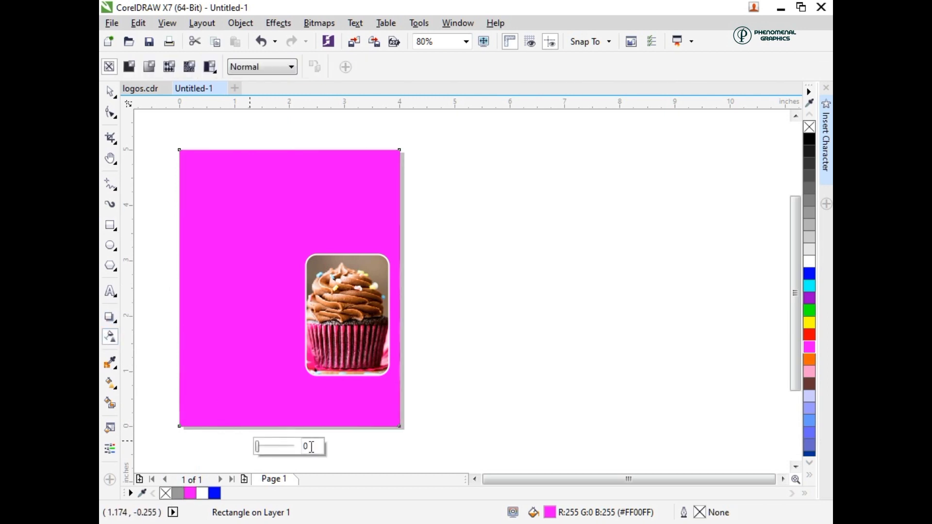
double_click(311, 446)
type("5")
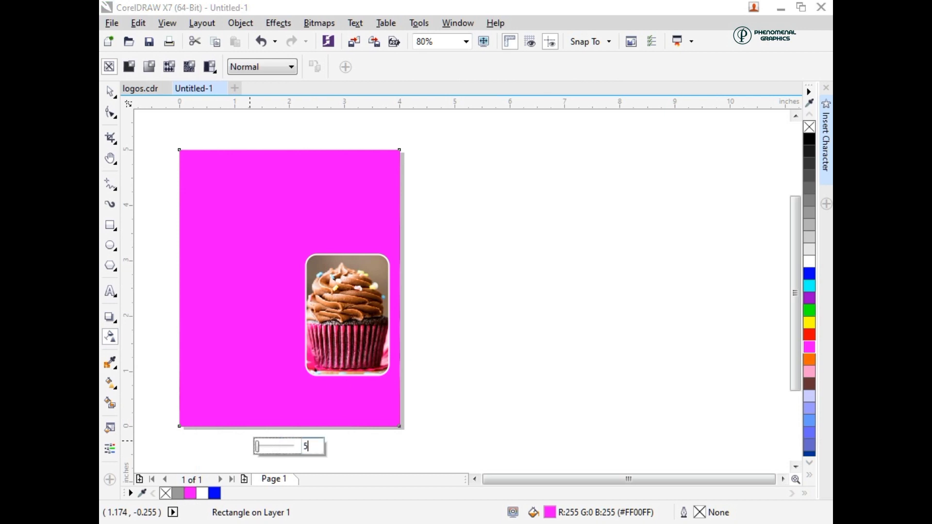
type("0")
key("Return")
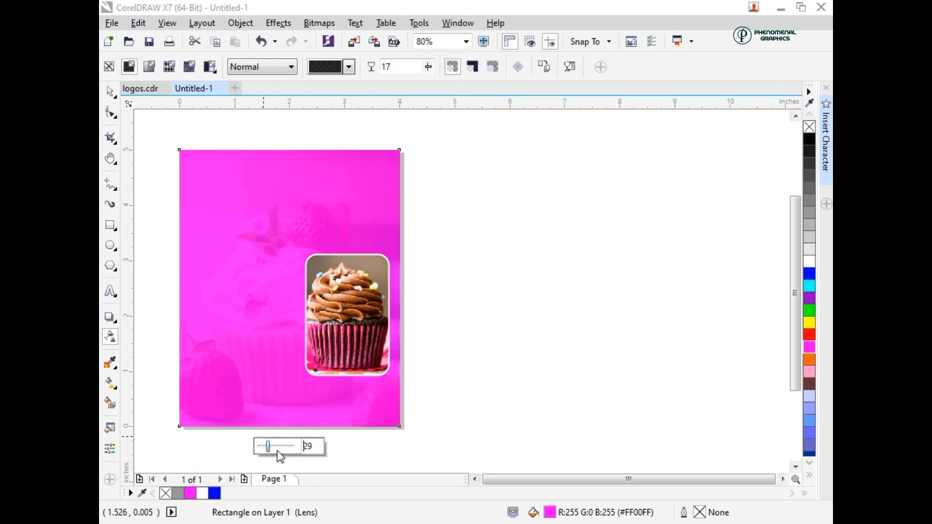
left_click_drag(280, 450, 281, 450)
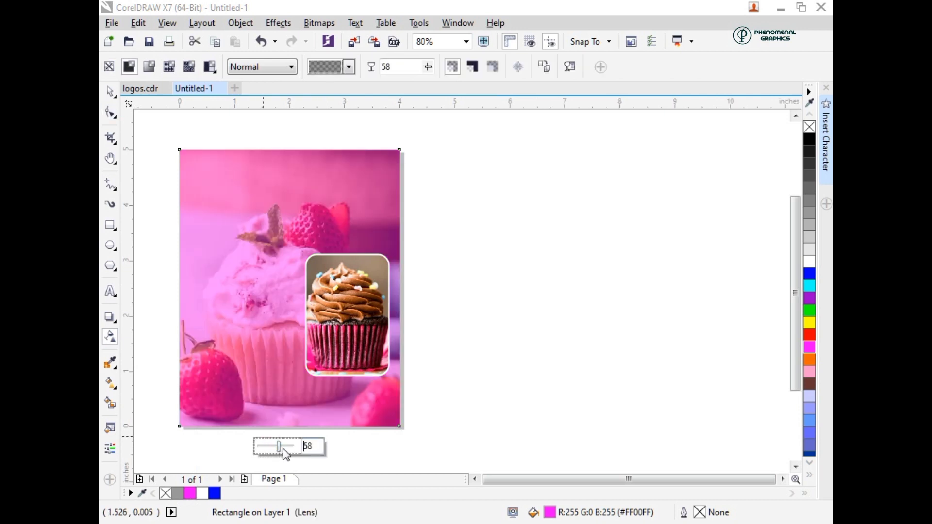
Darken the magenta overlay by gradually mixing black into its fill until it reaches R135 G0 B135 (#870087)
left_click(111, 91)
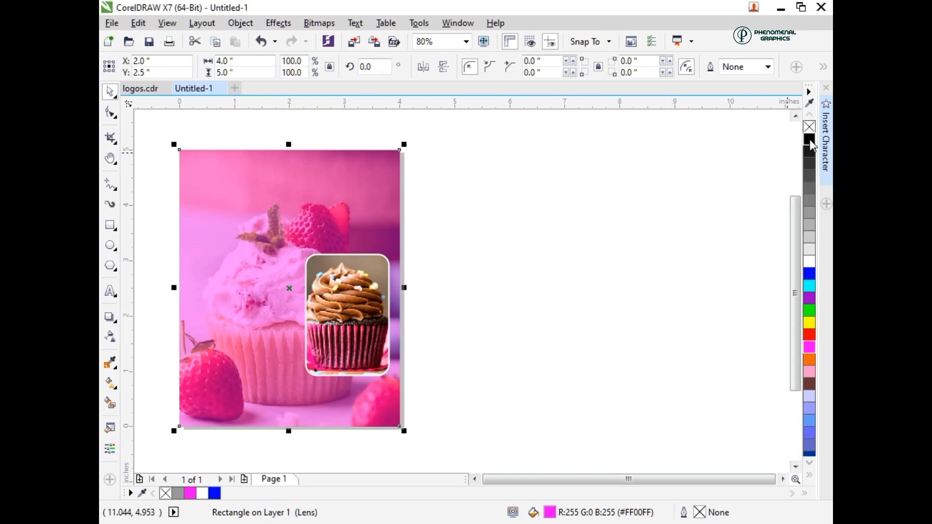
left_click(810, 140)
left_click(810, 141, "ctrl")
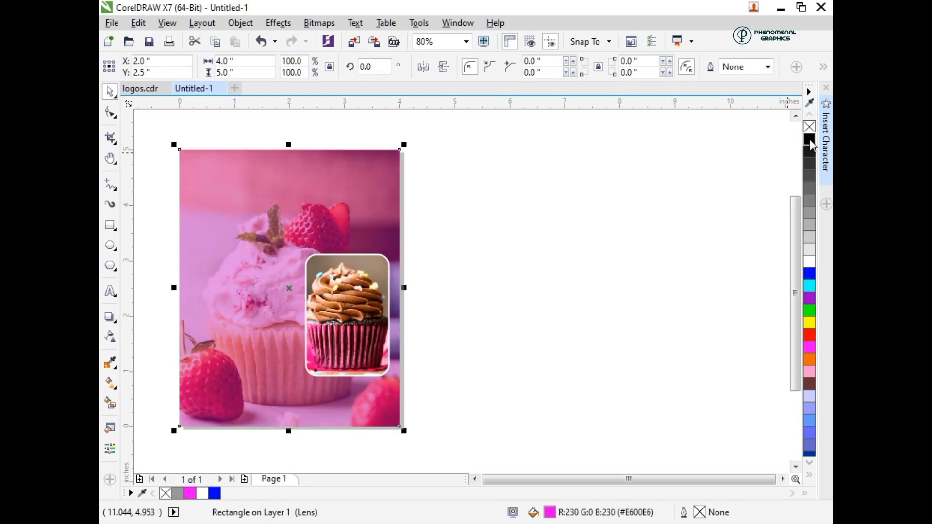
left_click(808, 139, "ctrl")
left_click(807, 139, "ctrl")
left_click(807, 139, "ctrl")
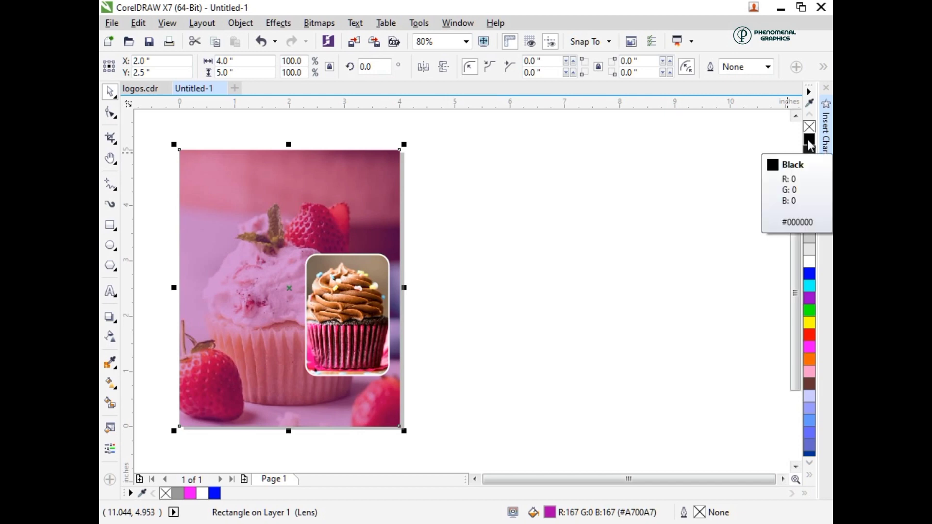
left_click(807, 139, "ctrl")
left_click(808, 139, "ctrl")
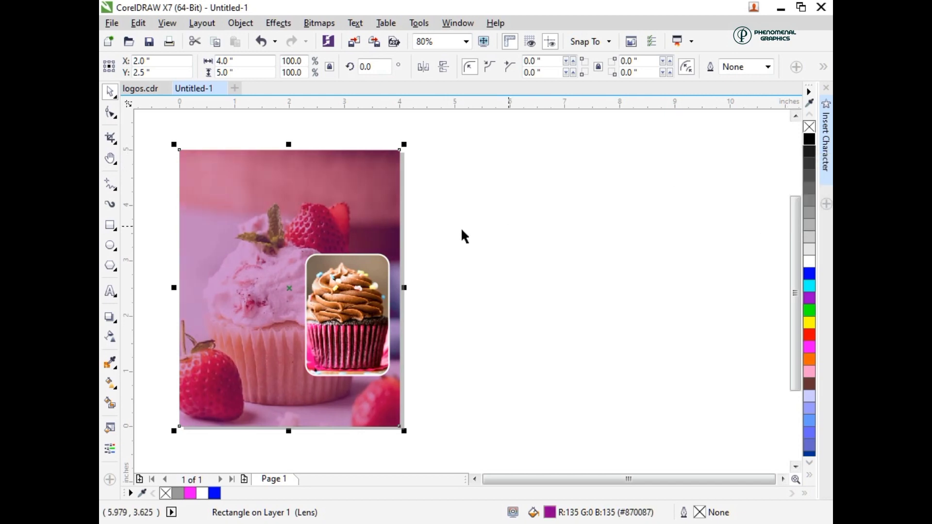
Set the outline width of the framed cupcake picture to 4 pt
left_click(347, 315)
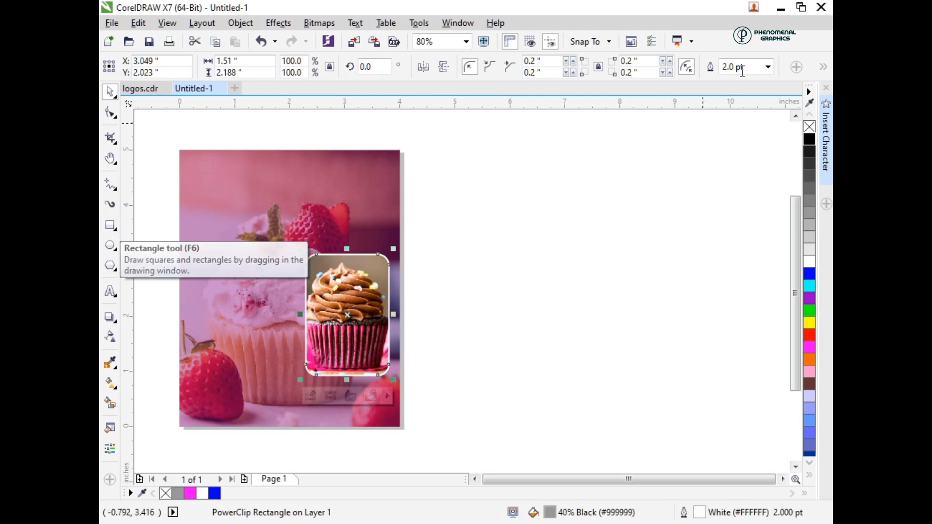
left_click_drag(751, 67, 701, 69)
type("4")
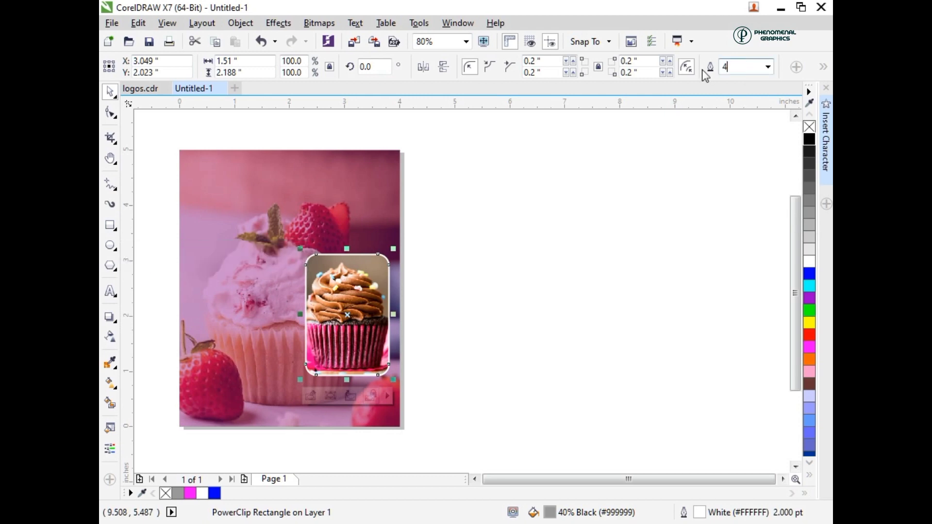
key("Return")
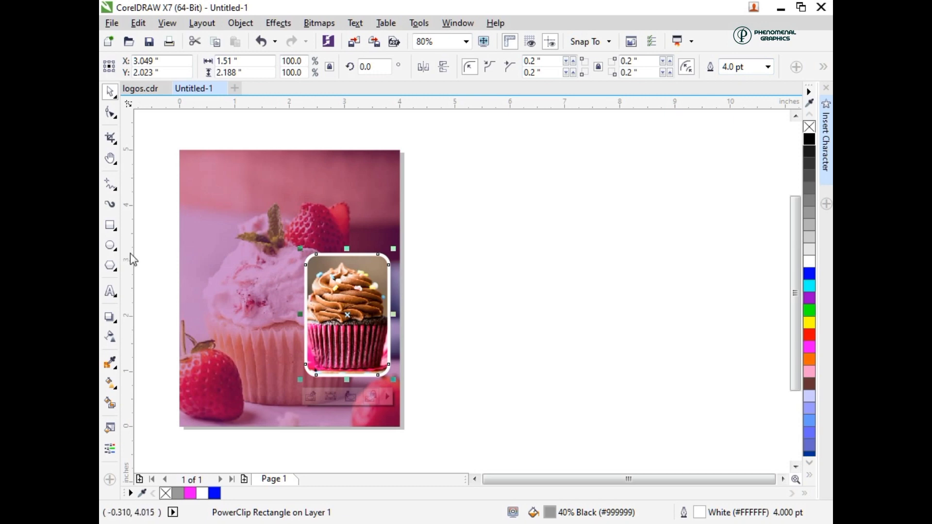
Add the artistic text "Sunshine Ventures" on two lines in the flyer's upper-left area
left_click(271, 304)
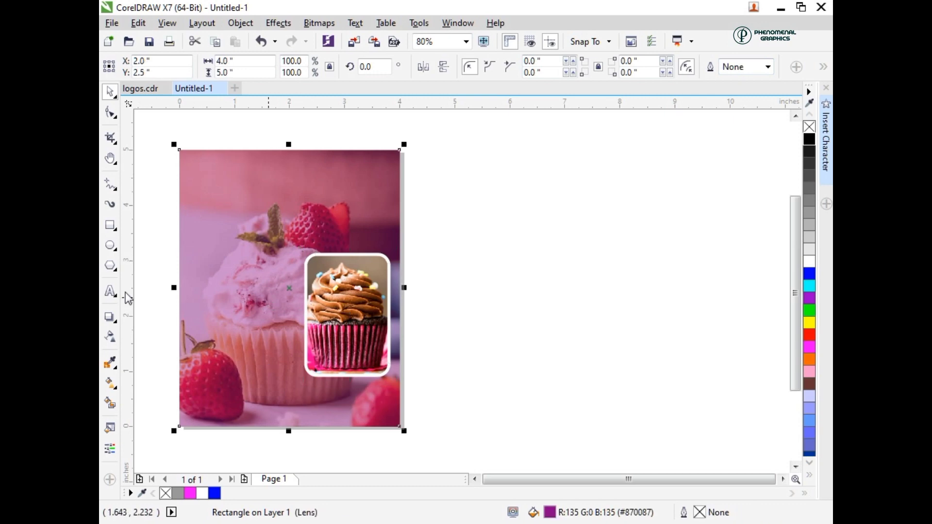
left_click(110, 291)
left_click(196, 196)
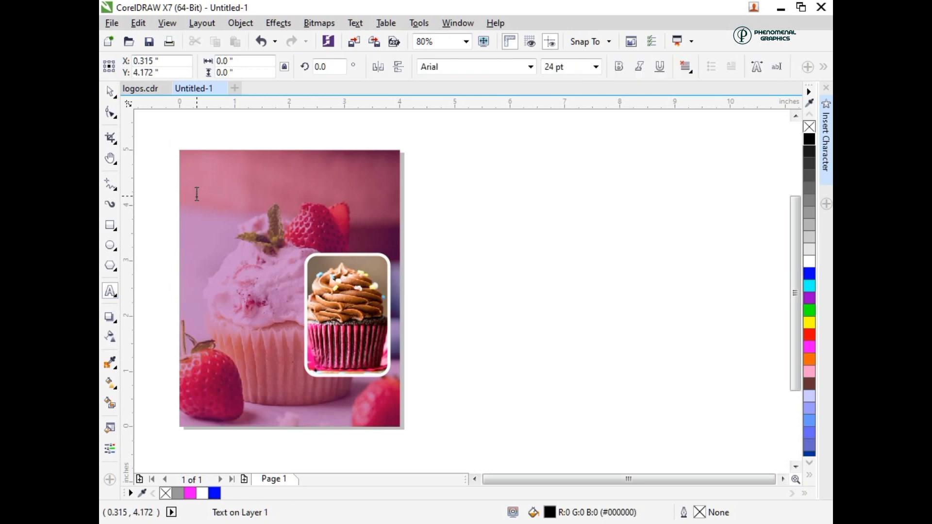
type("Sunshine")
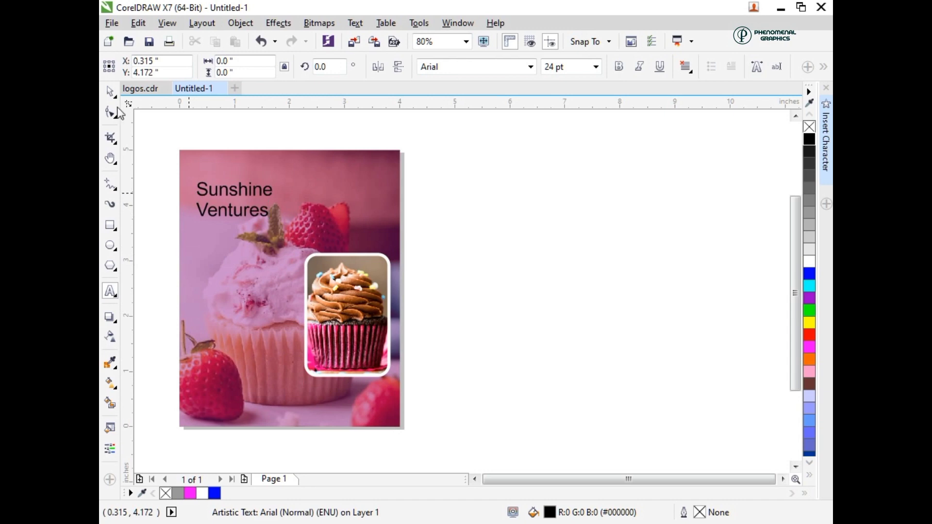
left_click(111, 92)
Change the "Sunshine Ventures" text to the Clarendon BT font and check it in a full-screen preview
left_click(256, 197)
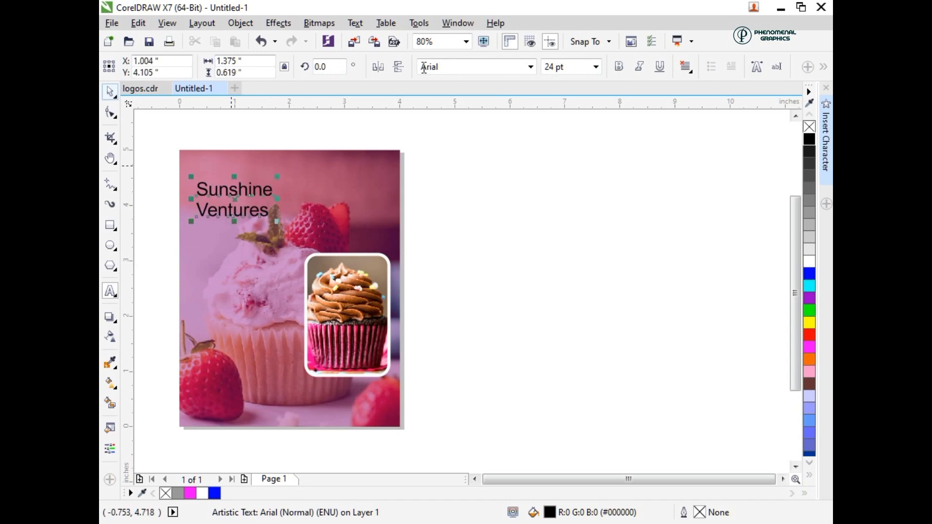
left_click(459, 65)
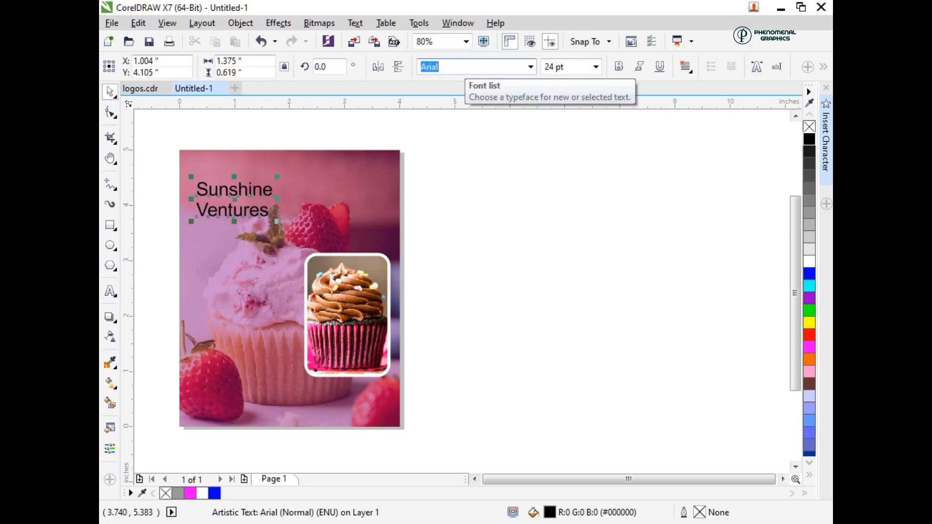
type("clarendon BT")
key("Return")
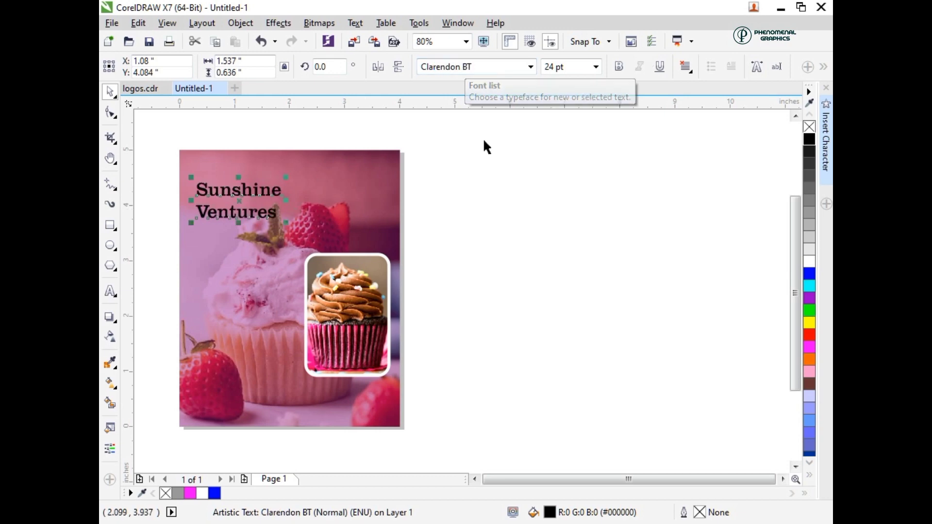
key("F9")
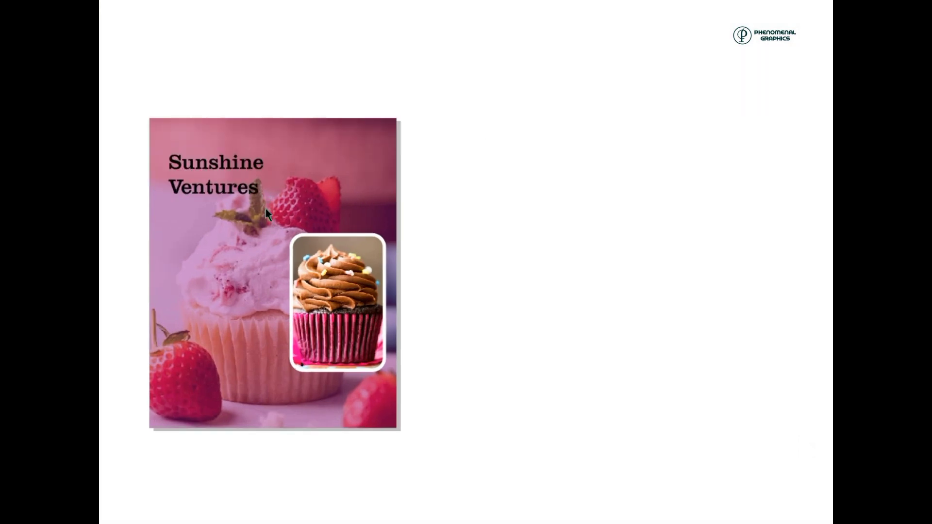
key("F9")
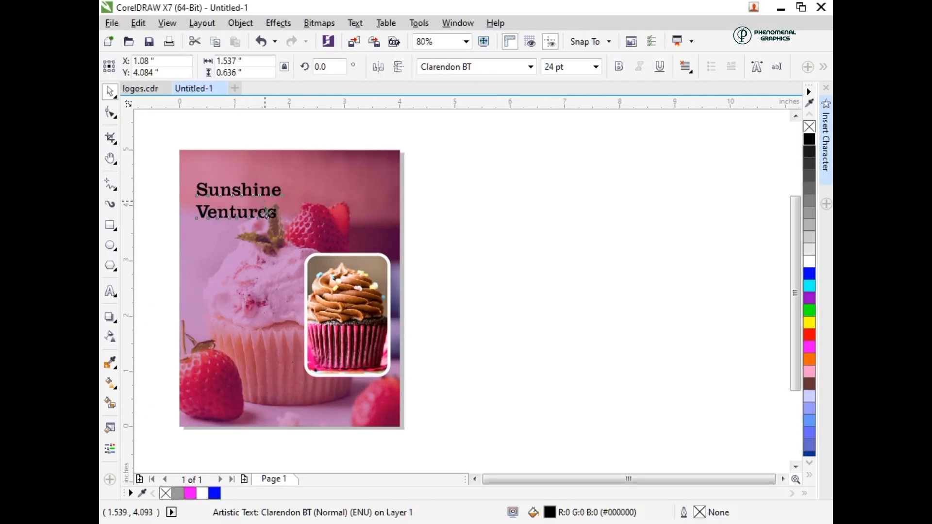
Set the word "Ventures" to 20 pt and centre-align the two title lines
left_click(267, 214)
double_click(272, 214)
left_click_drag(276, 212, 193, 212)
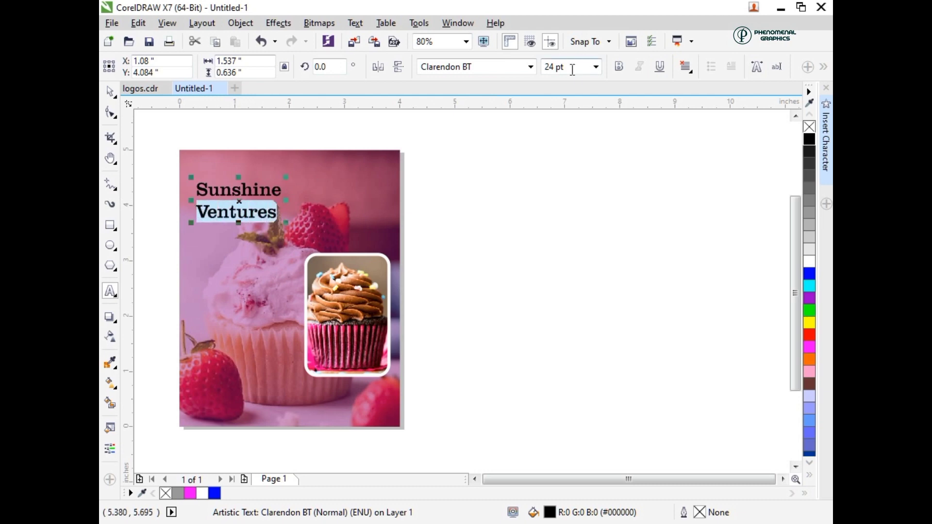
left_click_drag(564, 67, 527, 72)
type("20")
key("Return")
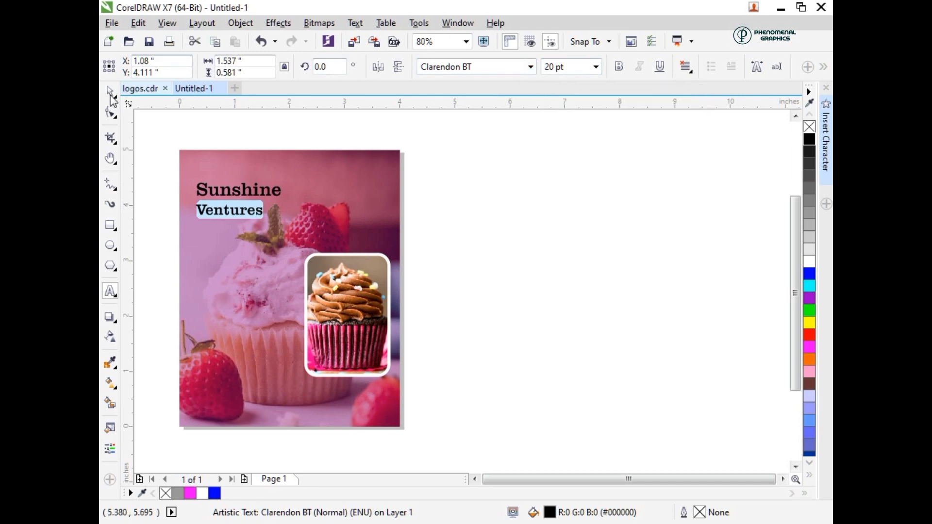
key("ctrl+space")
left_click(684, 67)
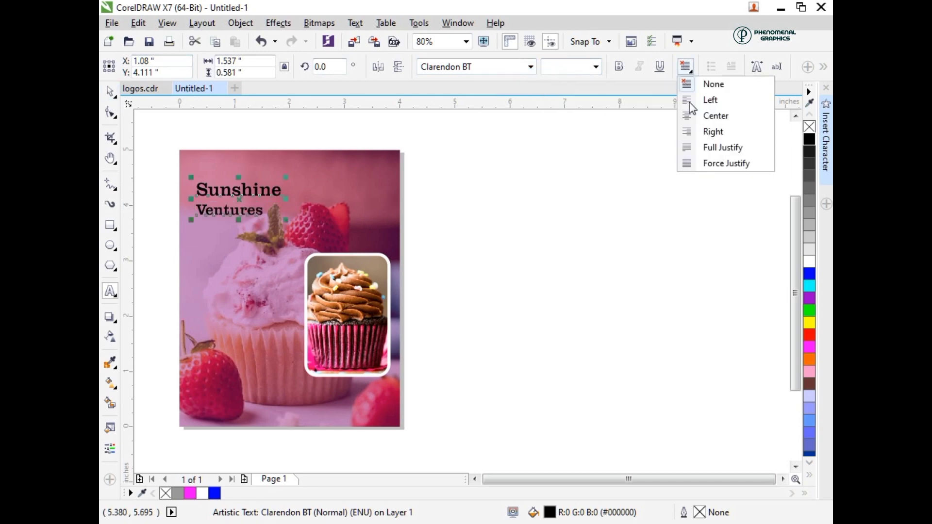
left_click(701, 116)
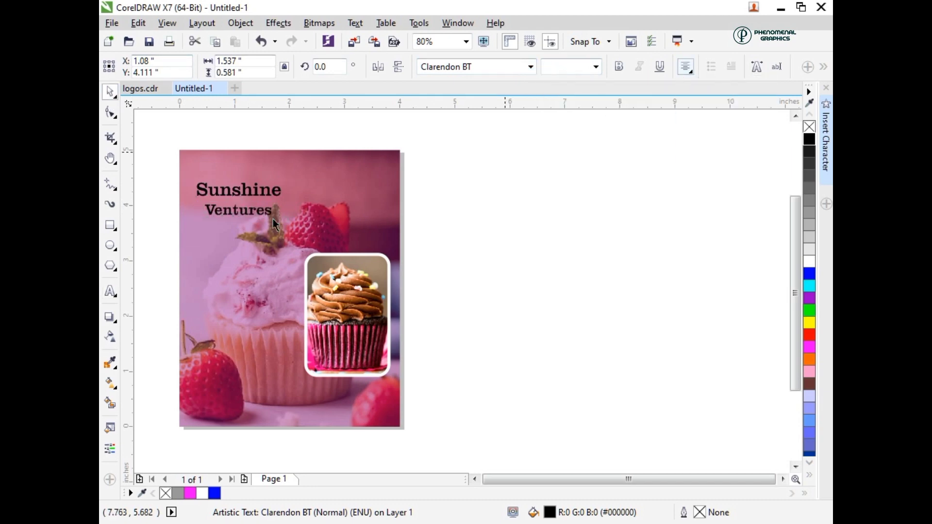
Enlarge the "Sunshine Ventures" text to about 1.69 x 0.65 inches and fill it with white
left_click_drag(283, 218, 266, 254)
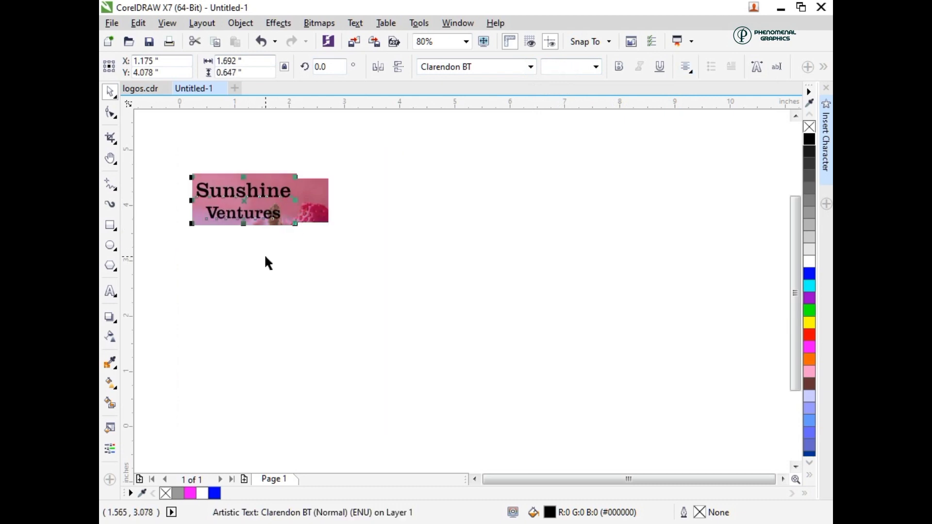
key("ctrl+z")
left_click(235, 196)
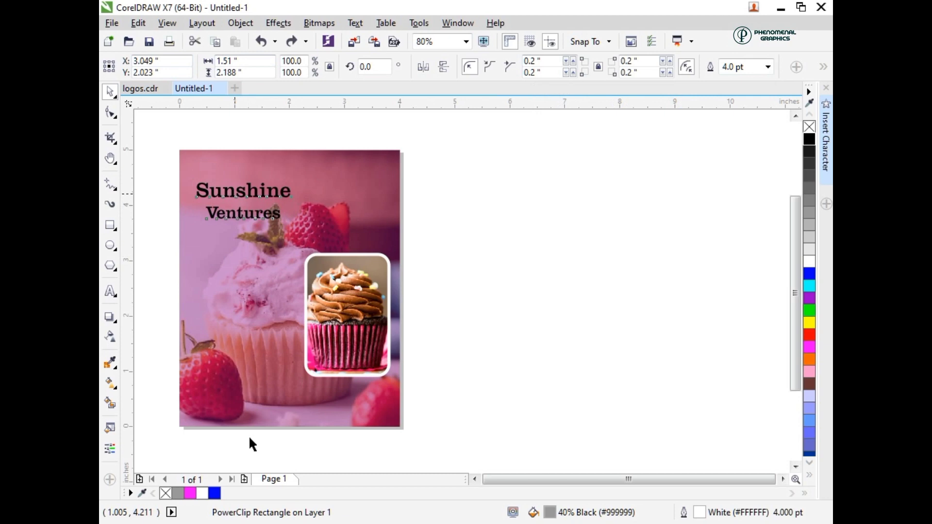
left_click(202, 493)
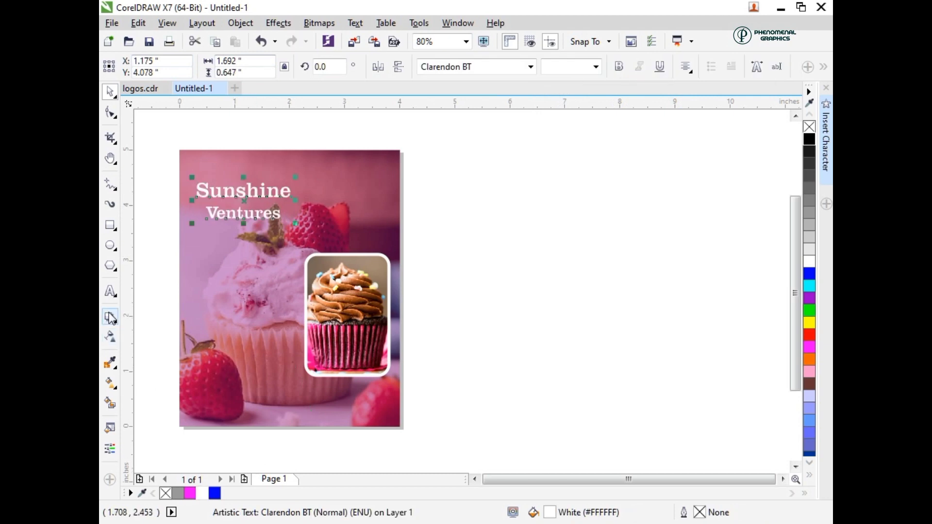
Draw a rectangle about 1.11 x 0.52 inches beside the title with 0.12 inch rounded corners, centred at about Y 4.21 inches
left_click(110, 224)
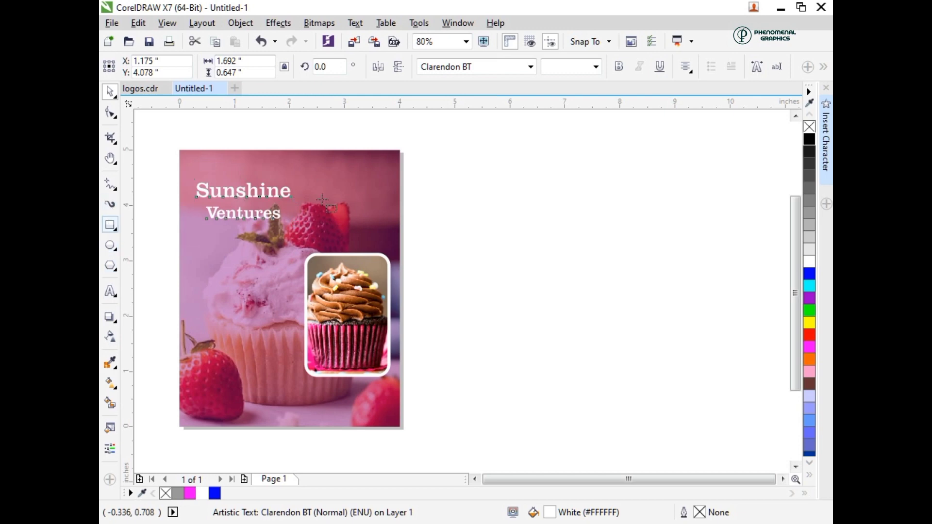
left_click_drag(323, 194, 384, 223)
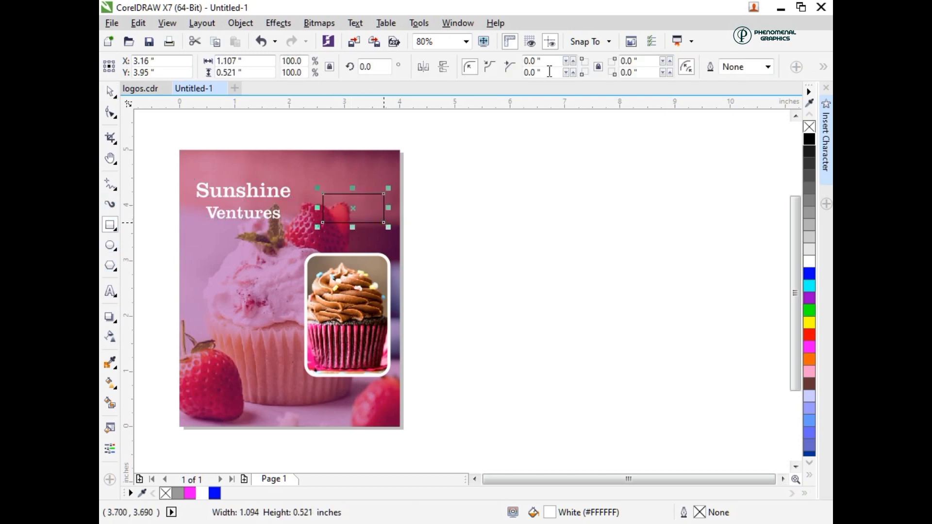
left_click_drag(542, 62, 506, 63)
type("0")
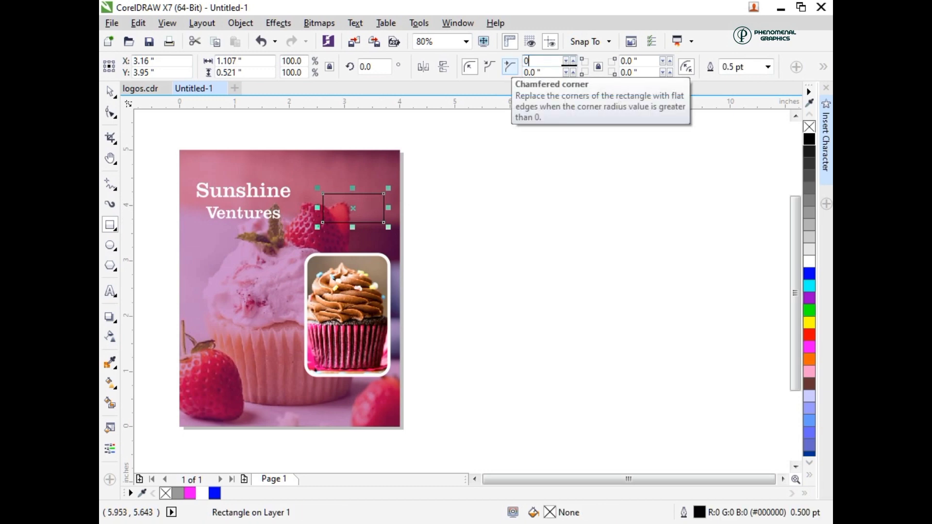
type(".2")
key("Return")
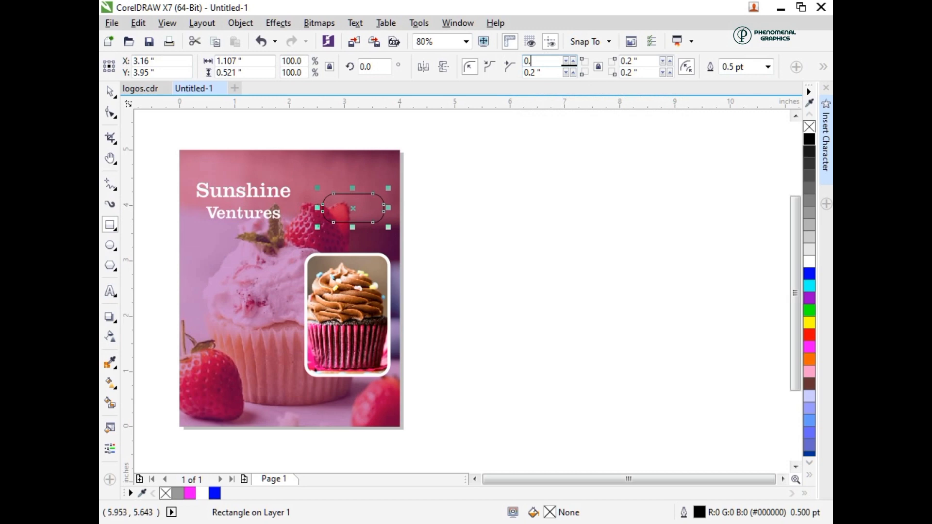
key("Return")
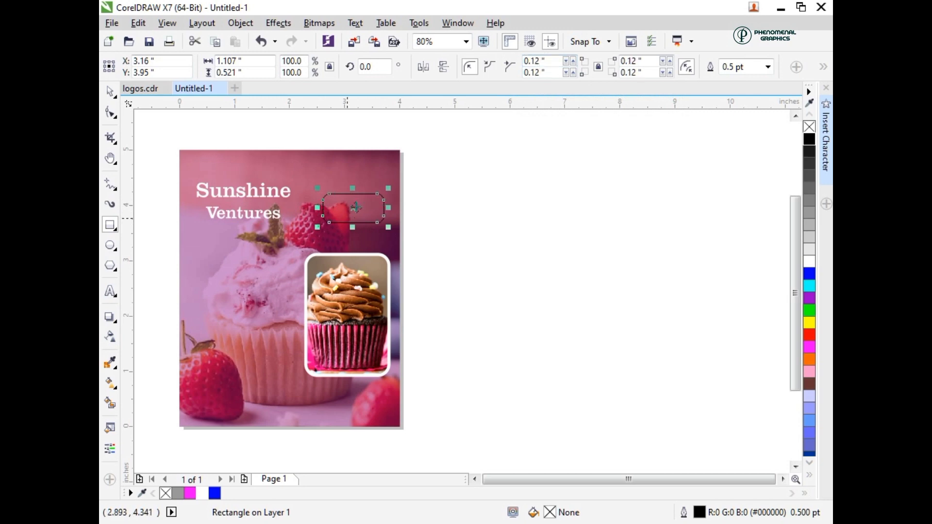
left_click_drag(355, 207, 355, 193)
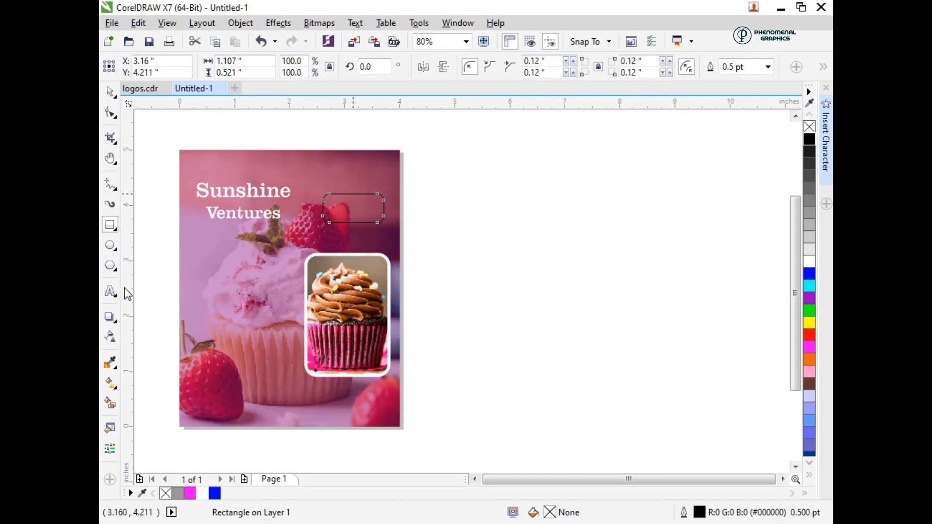
Add the artistic text "50" inside the rounded rectangle beside the title
left_click(352, 195)
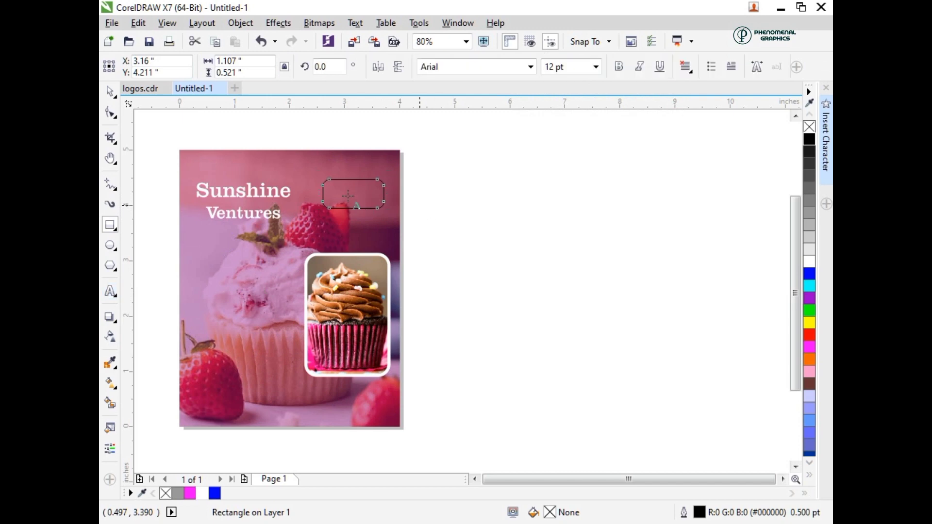
left_click(347, 197)
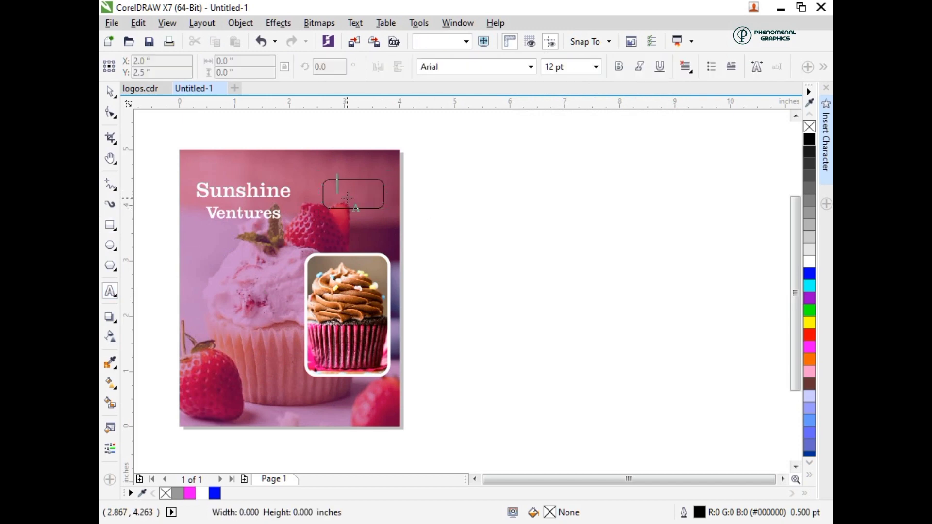
type("50")
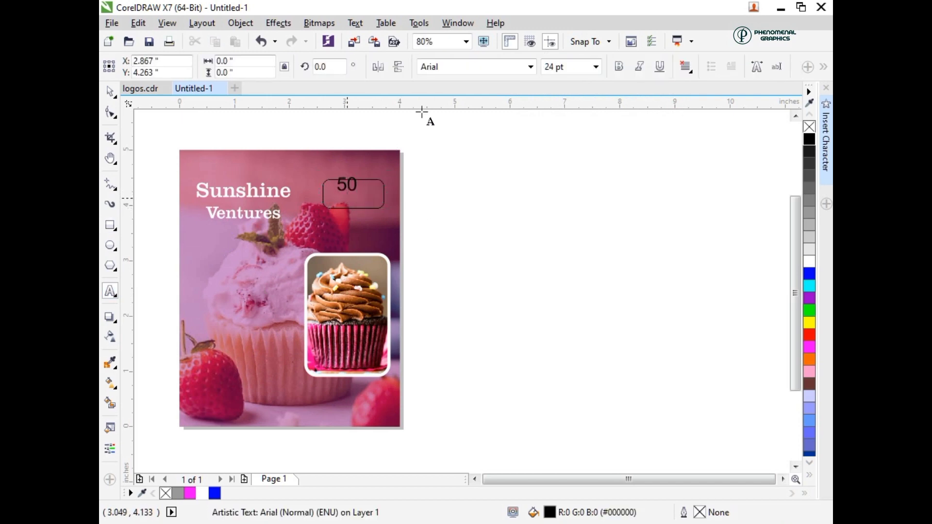
left_click(110, 91)
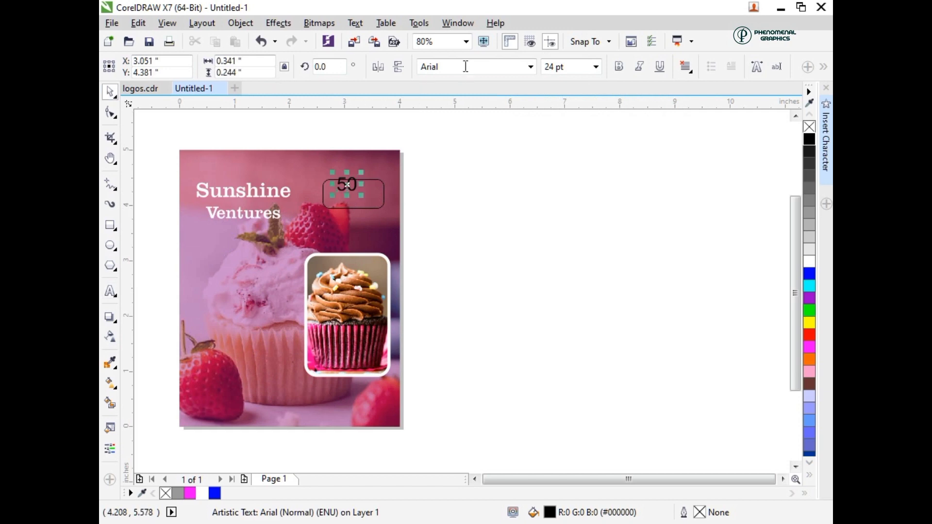
Set the "50" text to the Clarendon BT font and move it to about X 2.98, Y 4.21 inches within the rounded rectangle
left_click(465, 67)
type("Clarendon BT")
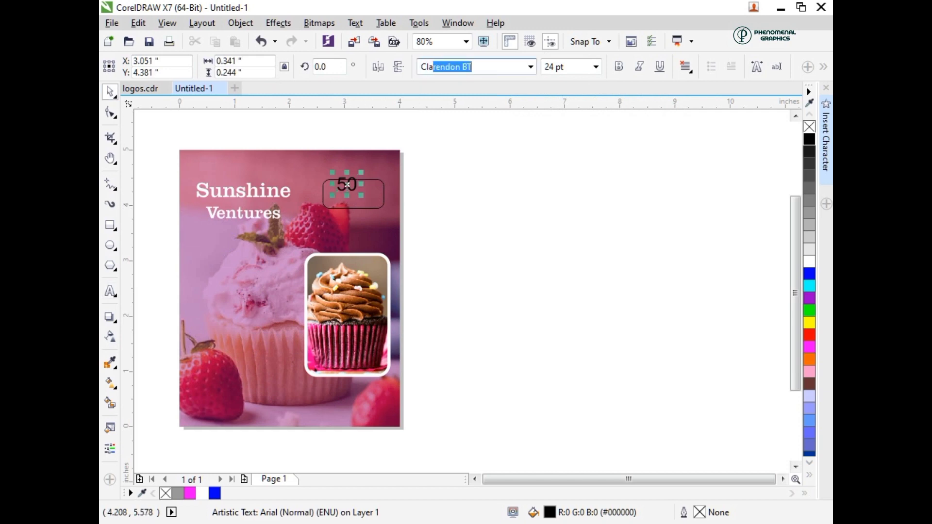
key("Return")
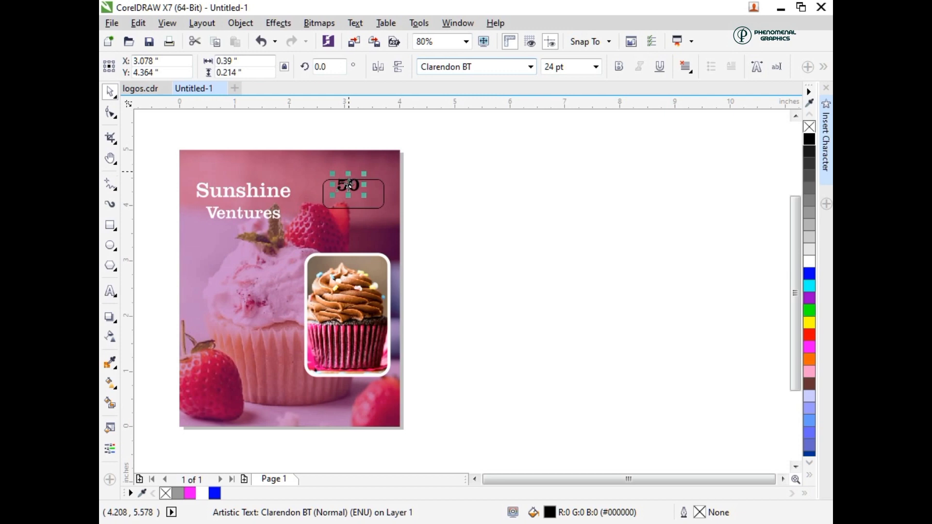
left_click_drag(348, 185, 343, 195)
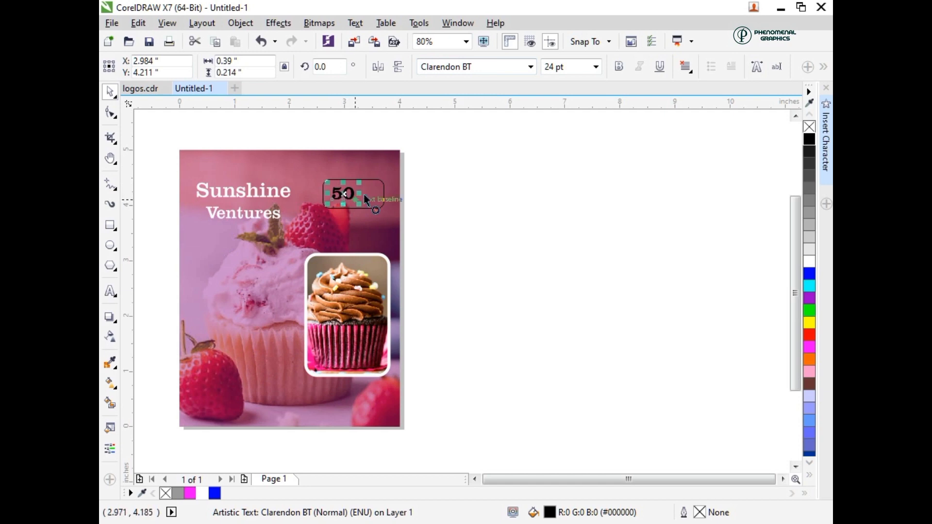
Duplicate the "50" text to its right and replace the copy's wording with "%" and "off" on two lines
left_click_drag(344, 193, 369, 191)
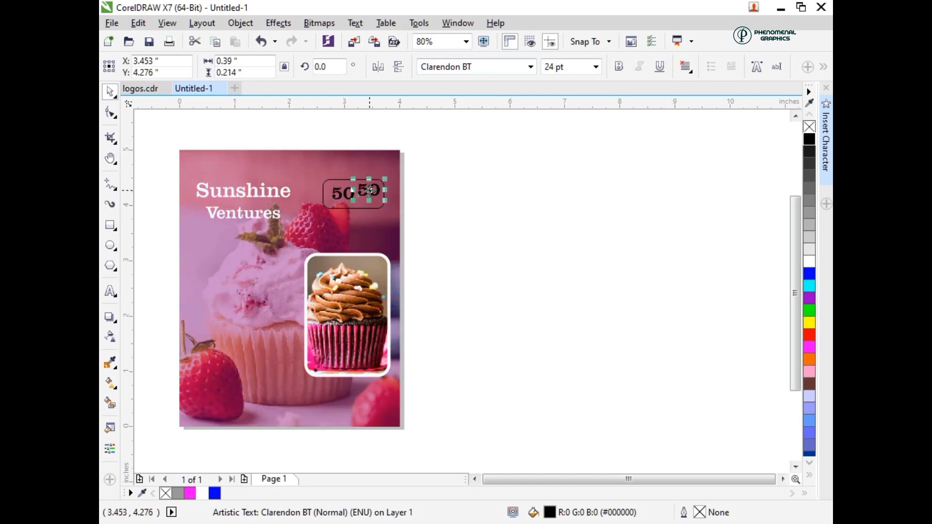
key("F8")
key("BackSpace")
key("BackSpace")
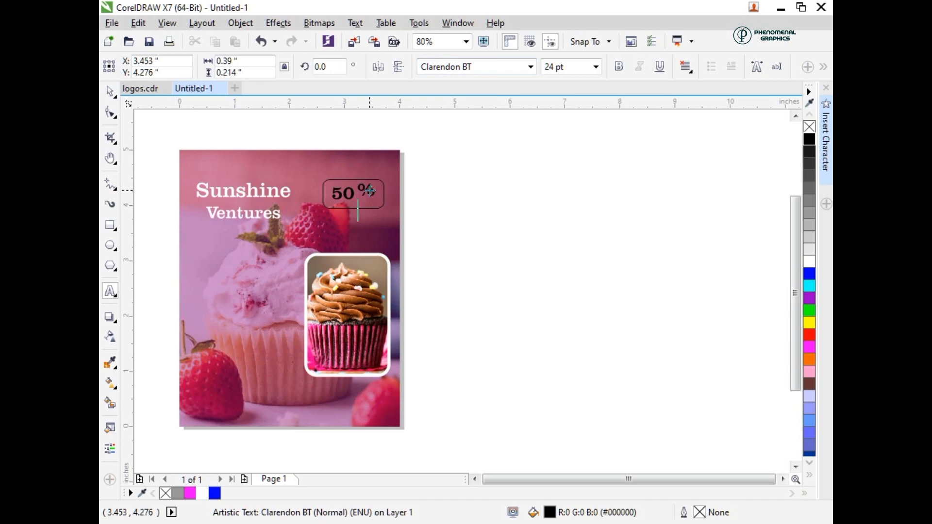
Tighten the line spacing of the "% off" text and scale it down to about 0.25 x 0.28 inches beside the "50"
left_click(110, 112)
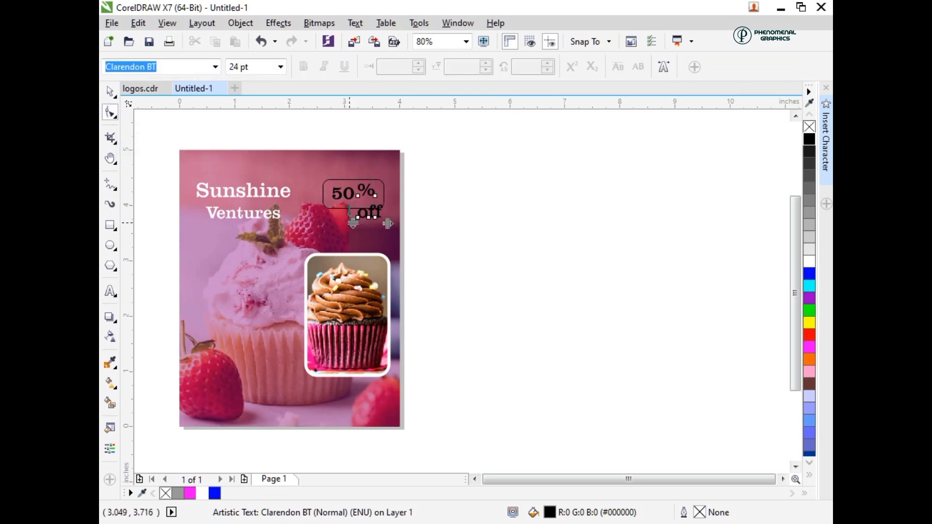
left_click_drag(350, 223, 348, 210)
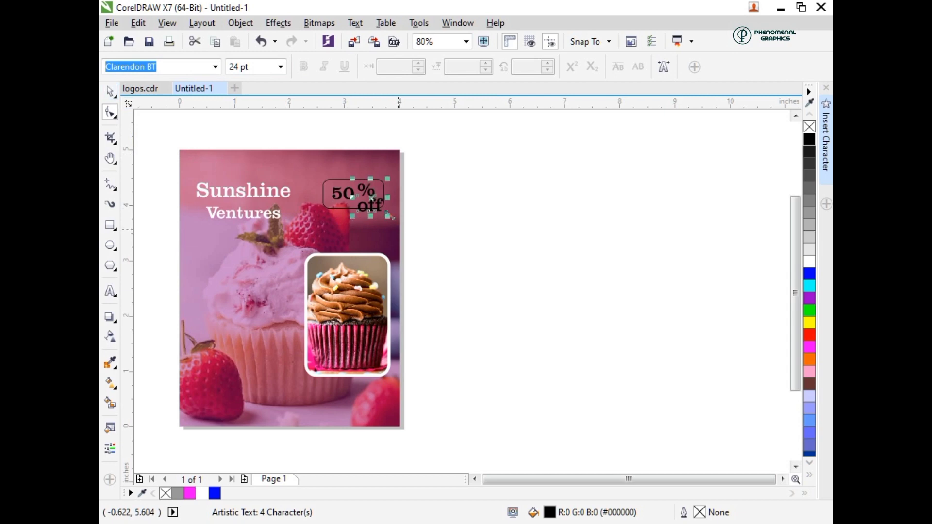
key("space")
left_click_drag(371, 199, 382, 213)
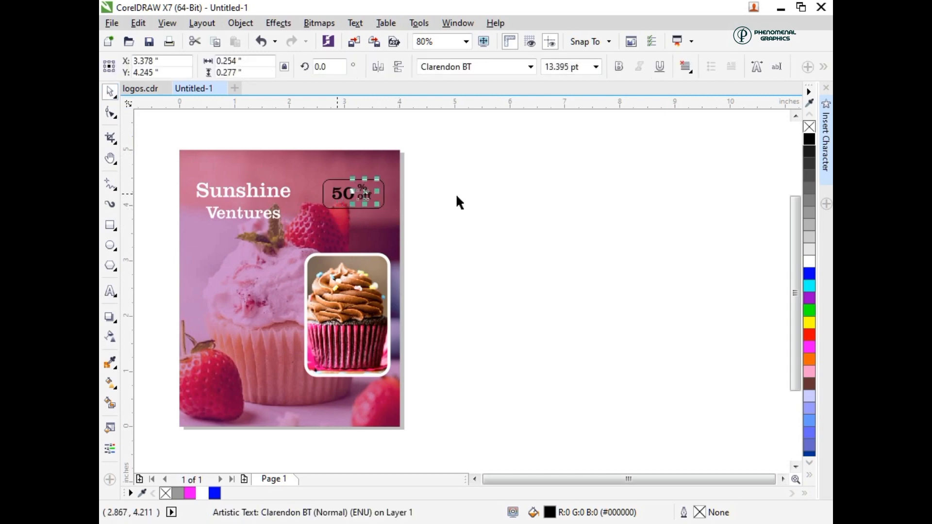
key("Escape")
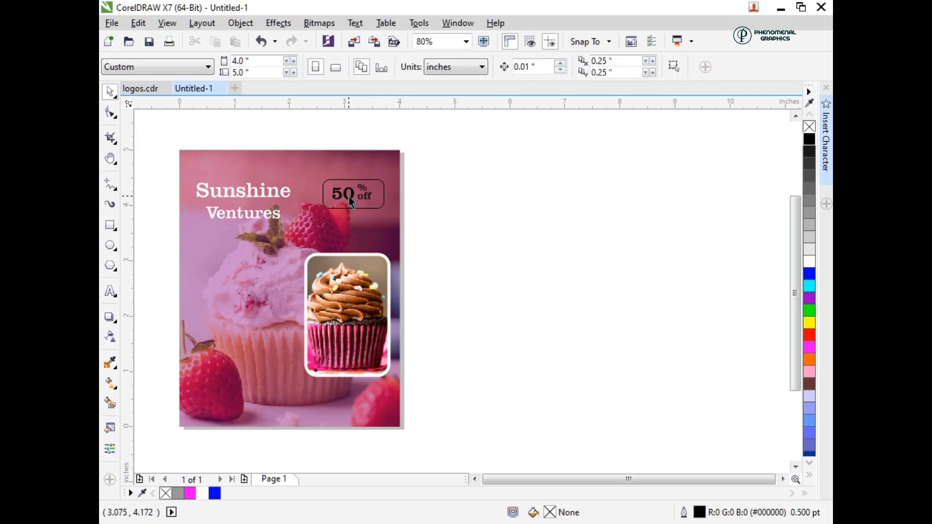
Group the "50" and "% off" texts and centre the group horizontally and vertically in the rounded rectangle
left_click(365, 199)
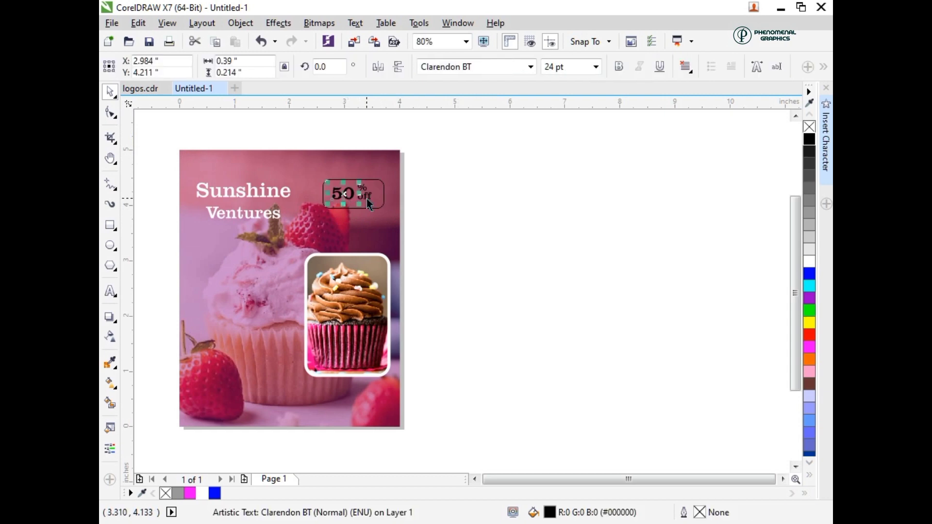
left_click(366, 198, "shift")
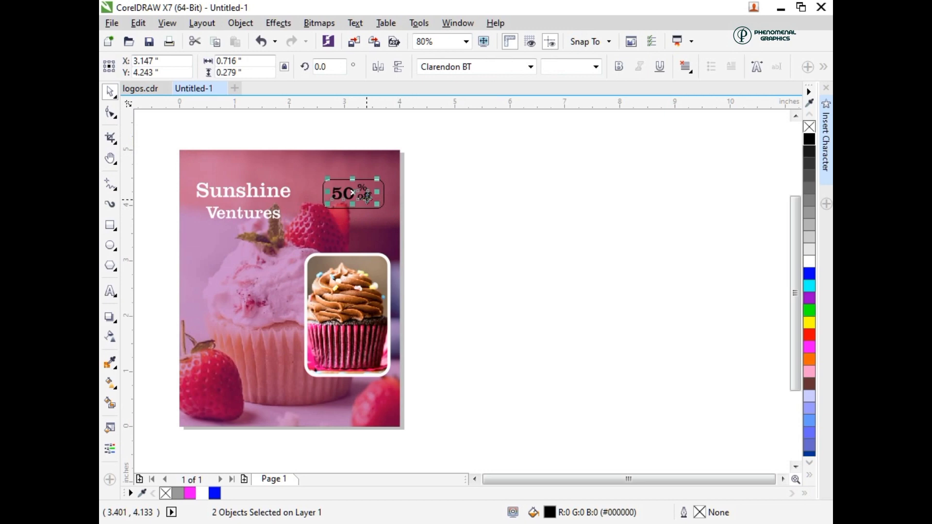
key("ctrl+g")
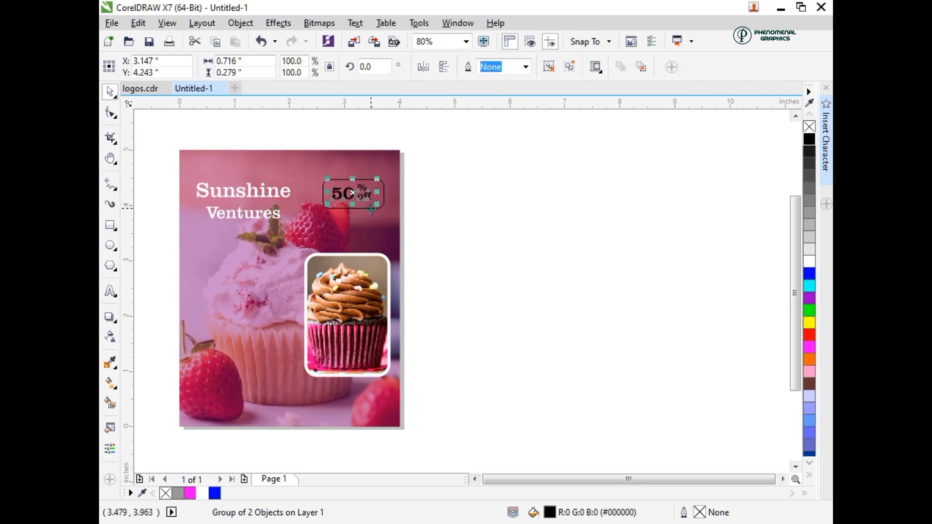
left_click(370, 209, "shift")
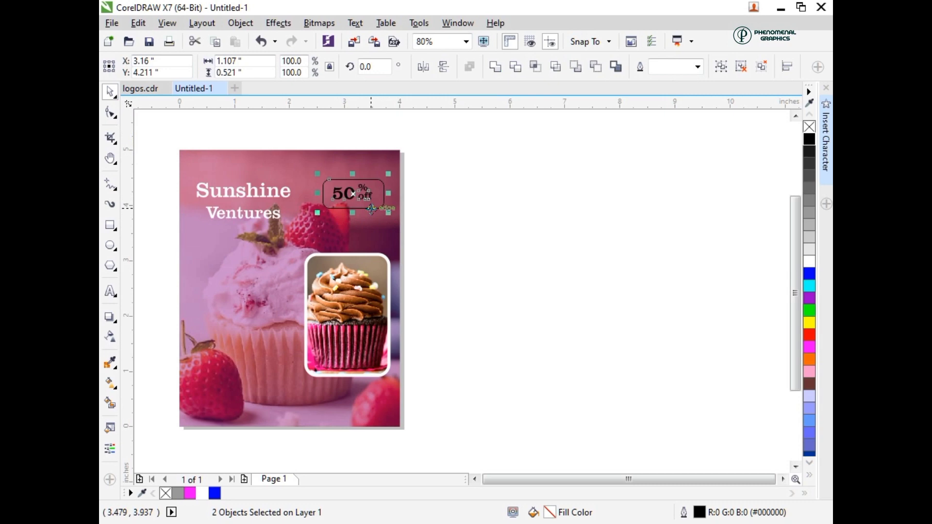
key("e")
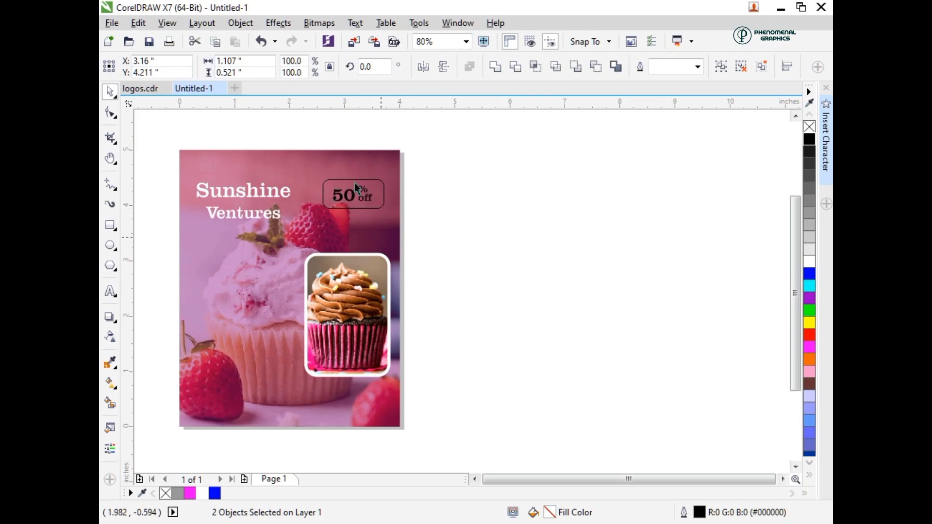
Fill the "50 % off" group with white and give the rounded rectangle no fill and a white outline
left_click(354, 183)
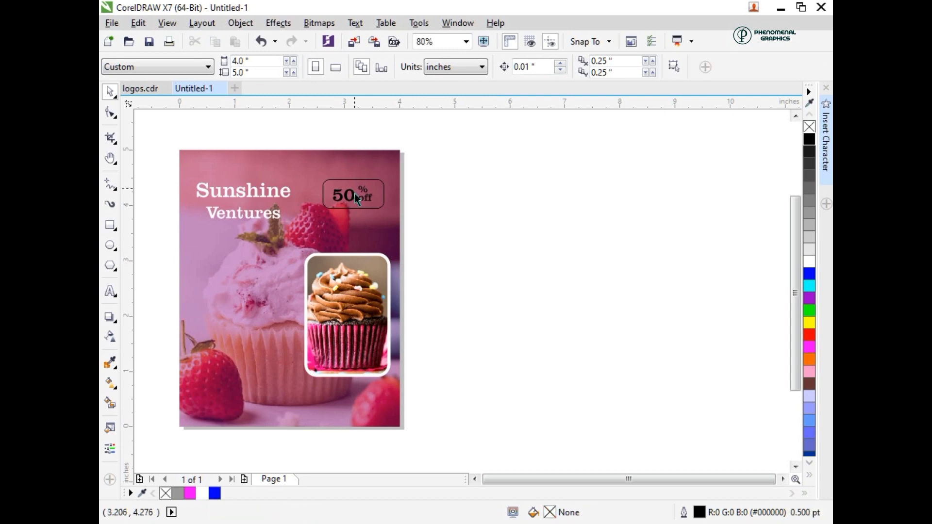
left_click(199, 495)
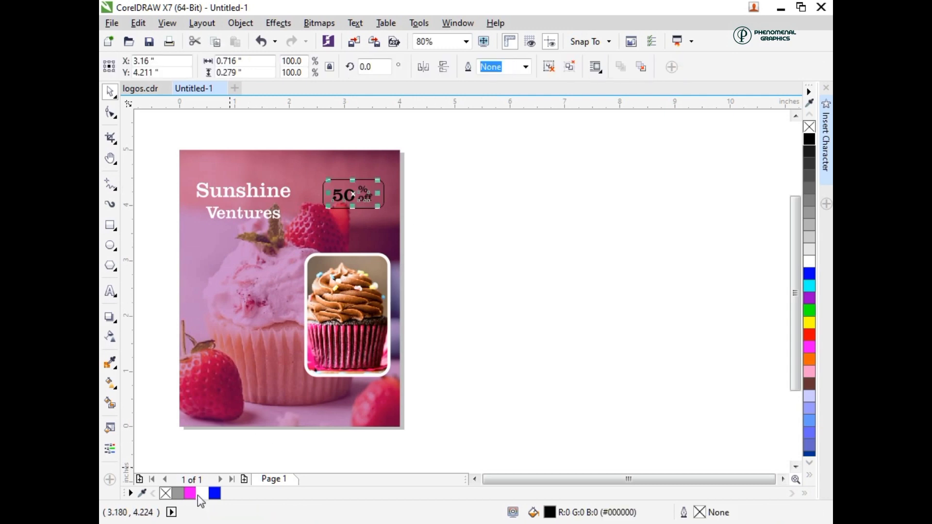
left_click(365, 208)
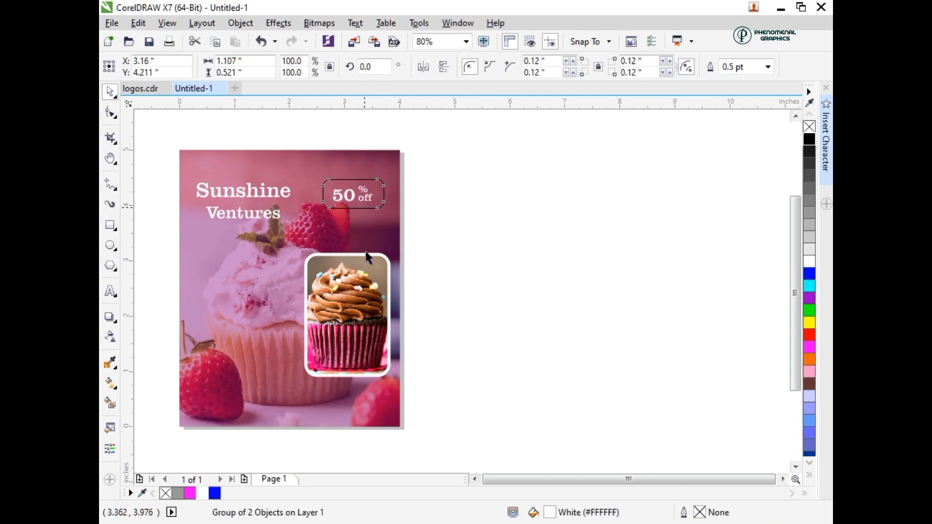
left_click(203, 493)
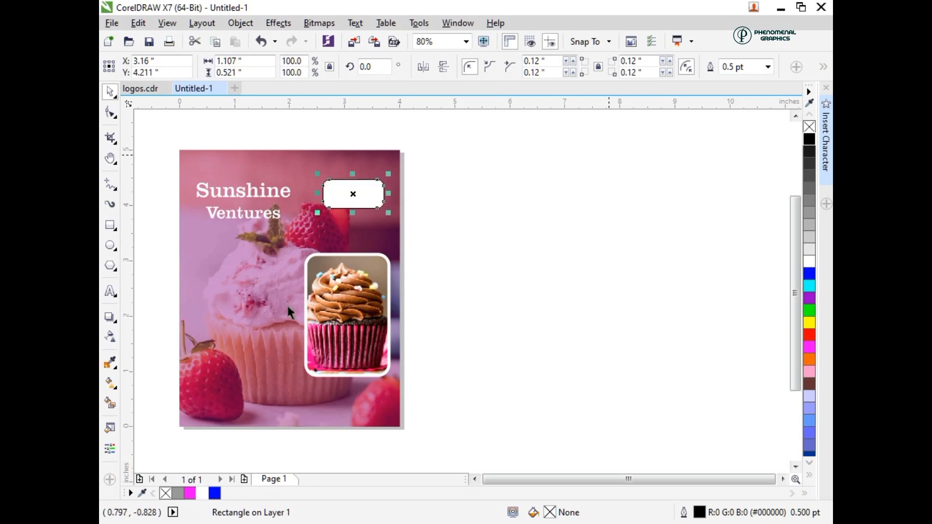
left_click(166, 493)
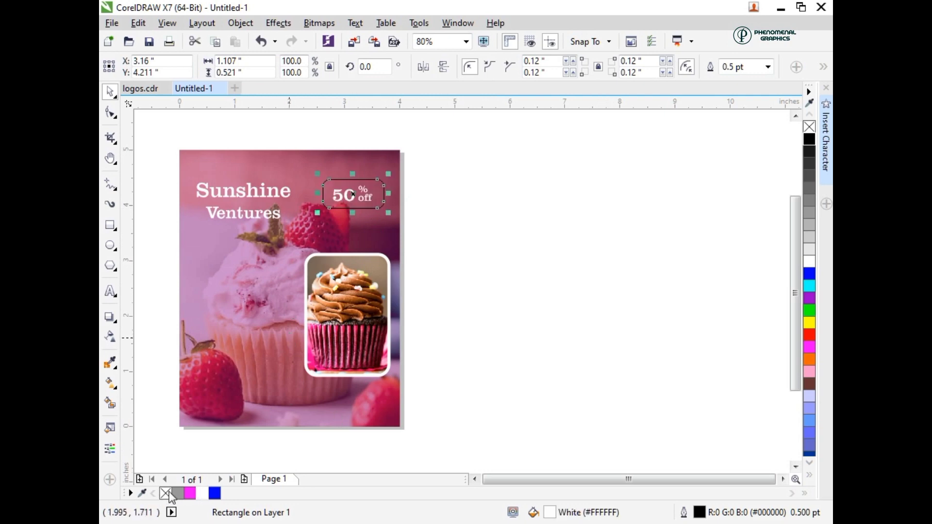
right_click(198, 496)
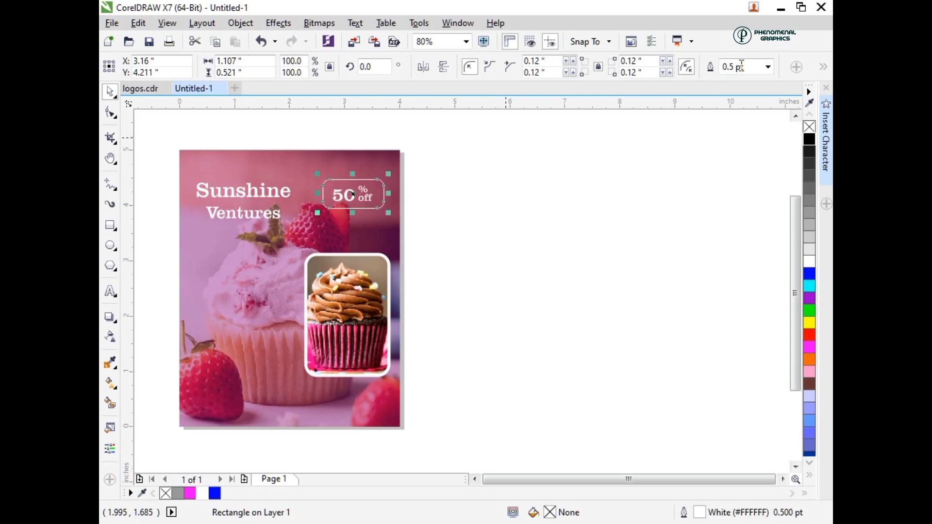
Set the outline width of the rounded rectangle around "50 % off" to 2 pt
left_click(726, 67)
type("2")
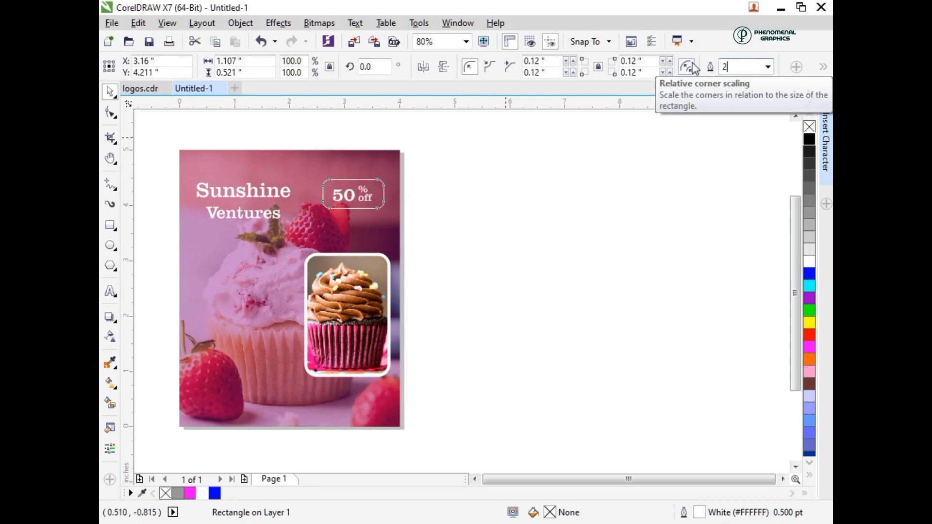
key("Return")
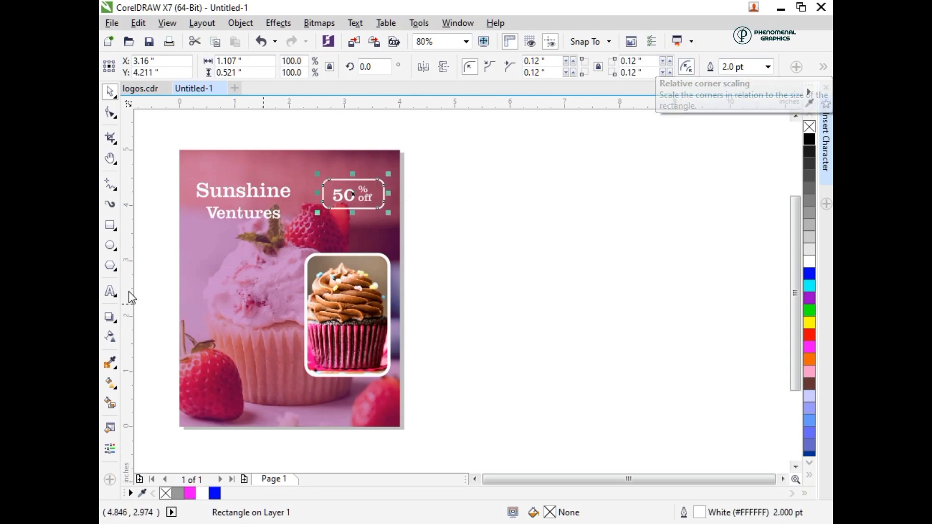
Add the text "Food" over the large background cupcake, beside the inset picture, in the Alexandra Personal Use font
left_click(110, 291)
left_click(203, 280)
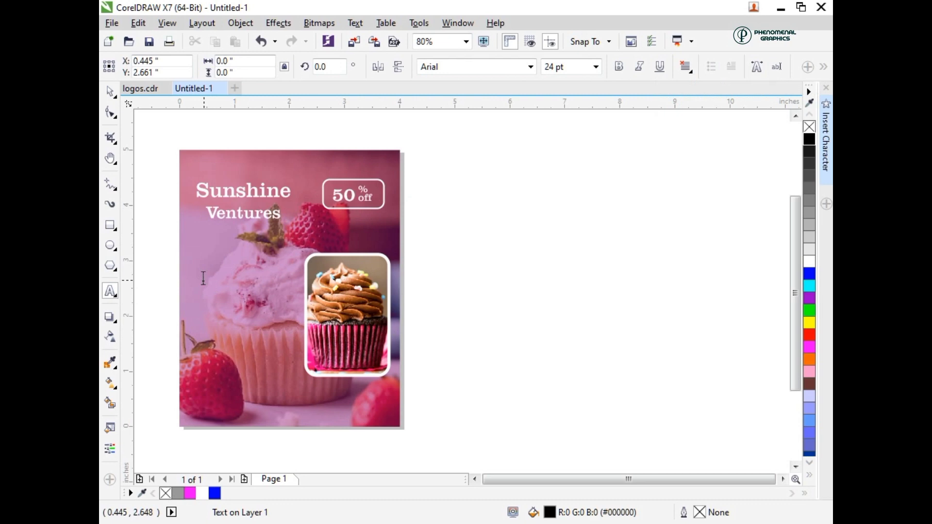
type("Food")
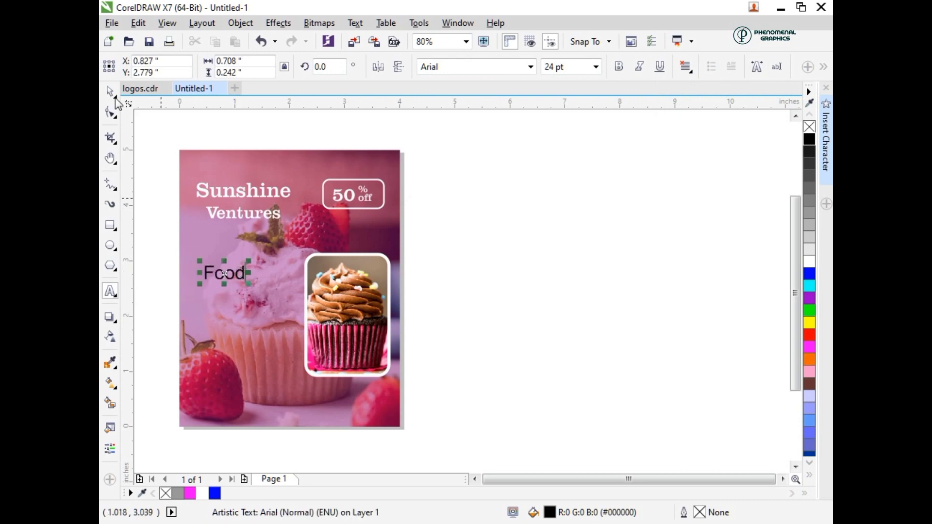
left_click(441, 66)
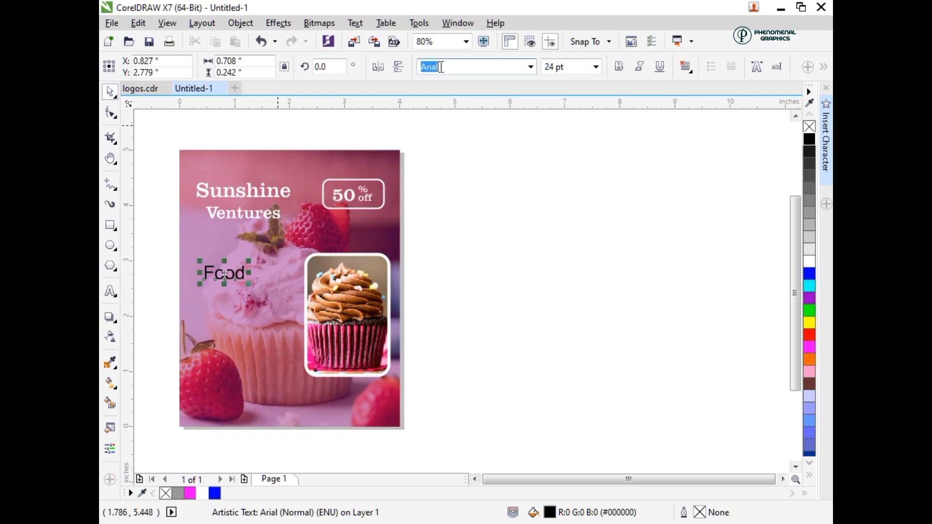
type("Alexandra Personal Use")
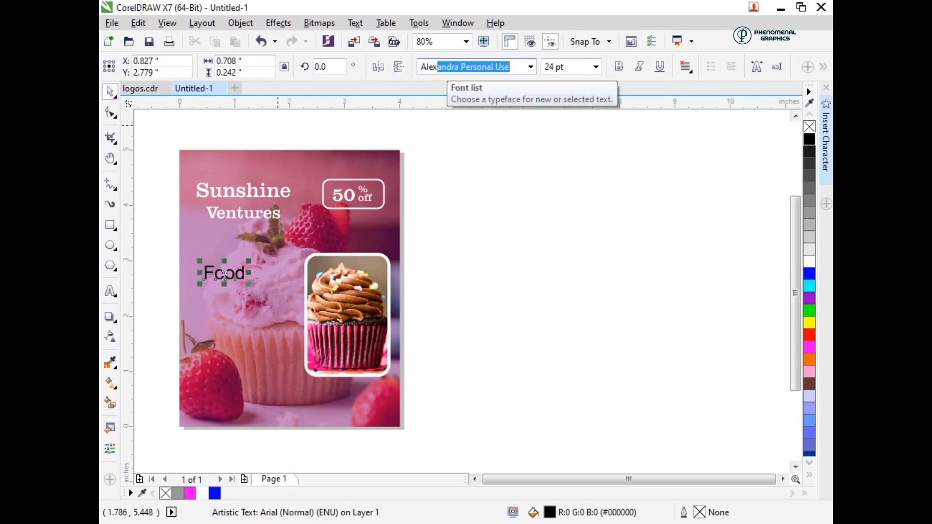
type("x")
key("Return")
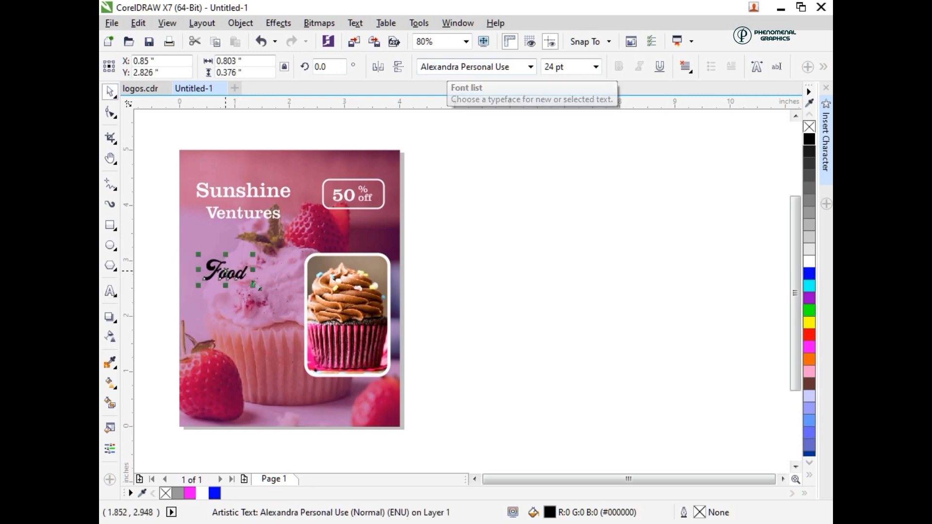
Enlarge the "Food" text to about 1.42 x 0.67 inches and move it to about X 1.03, Y 2.47 inches
mouse_move(253, 285)
left_mouse_down()
mouse_move(280, 298)
mouse_move(241, 285)
left_mouse_up()
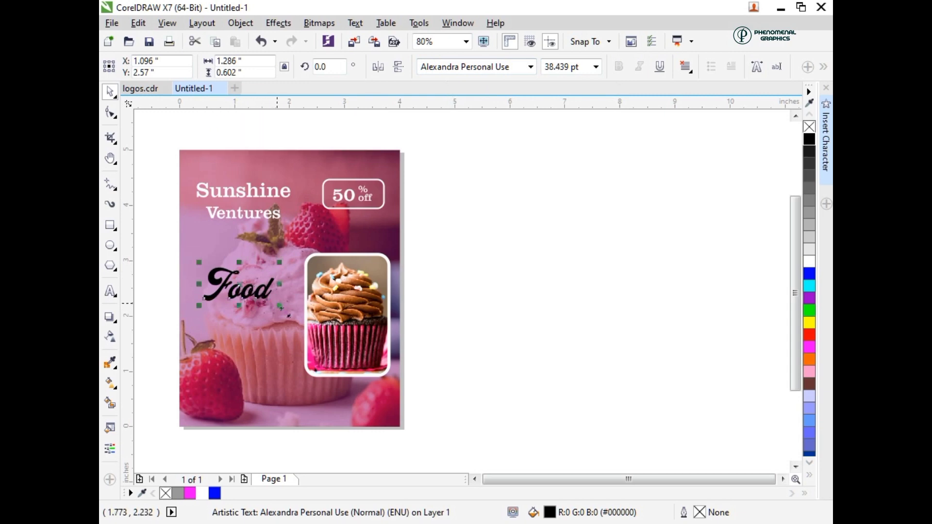
left_click_drag(288, 315, 296, 318)
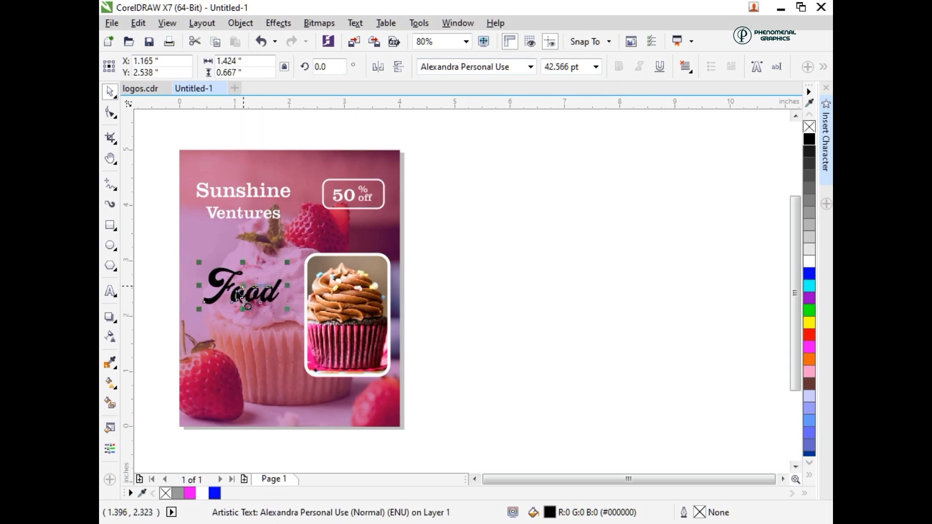
left_click_drag(238, 296, 230, 300)
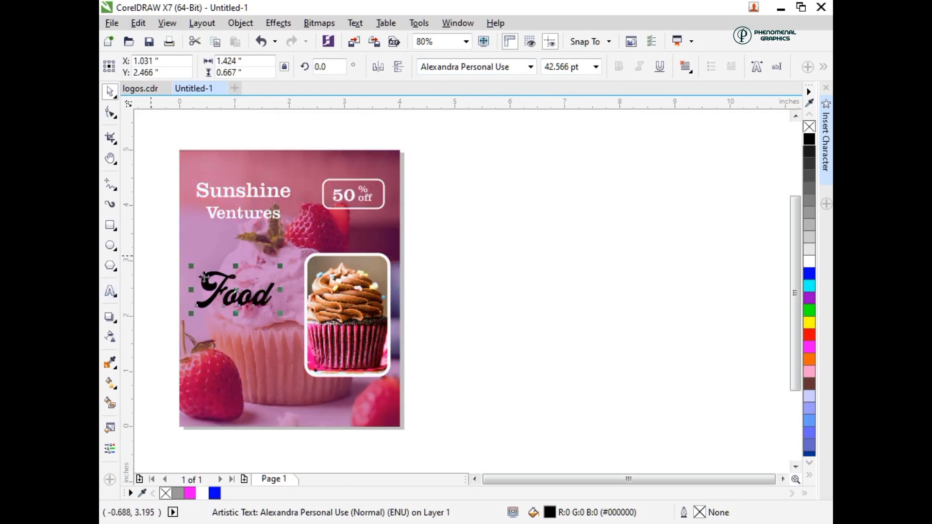
Add the text "healthy" in Alexandra Personal Use, shrink it to about 1.01 x 0.38 inches and place it just above "Food"
key("F8")
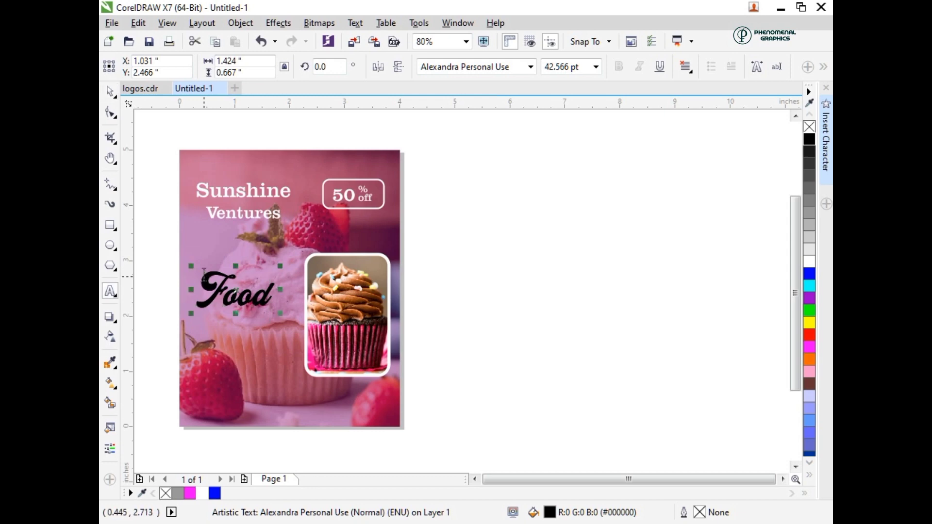
key("ctrl+a")
type("Health")
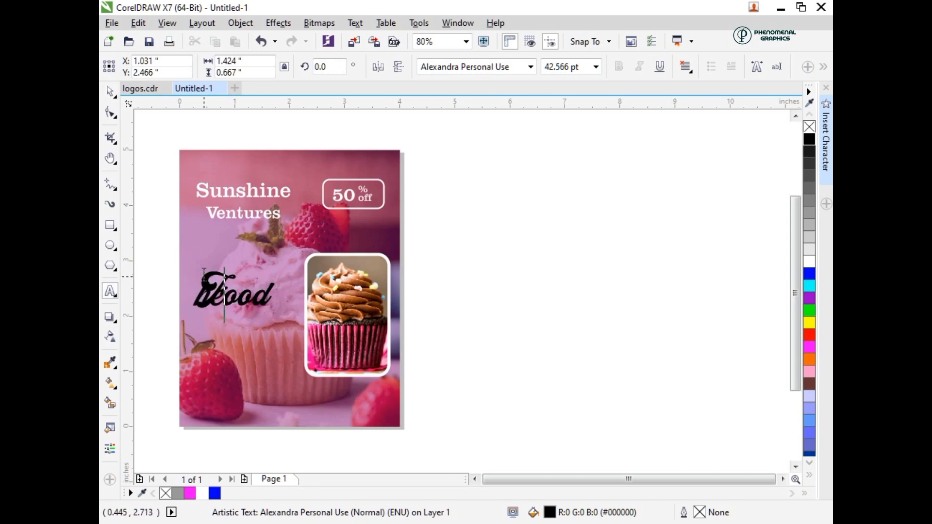
type("y")
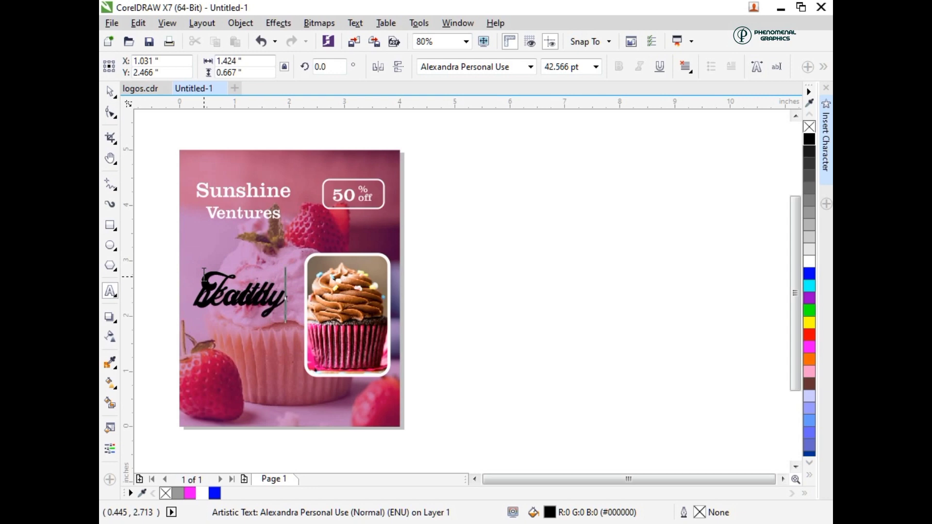
left_click(110, 91)
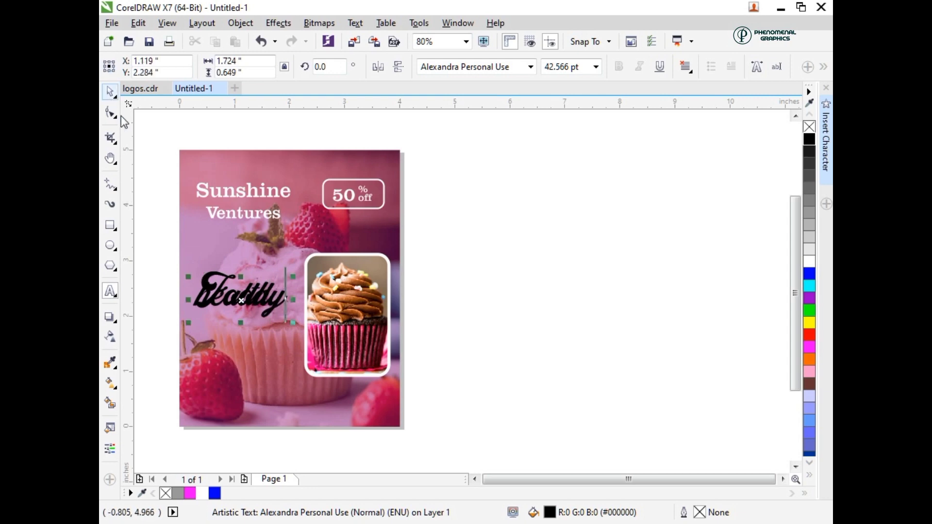
mouse_move(261, 301)
left_mouse_down()
mouse_move(274, 284)
mouse_move(302, 293)
mouse_move(256, 277)
left_mouse_up()
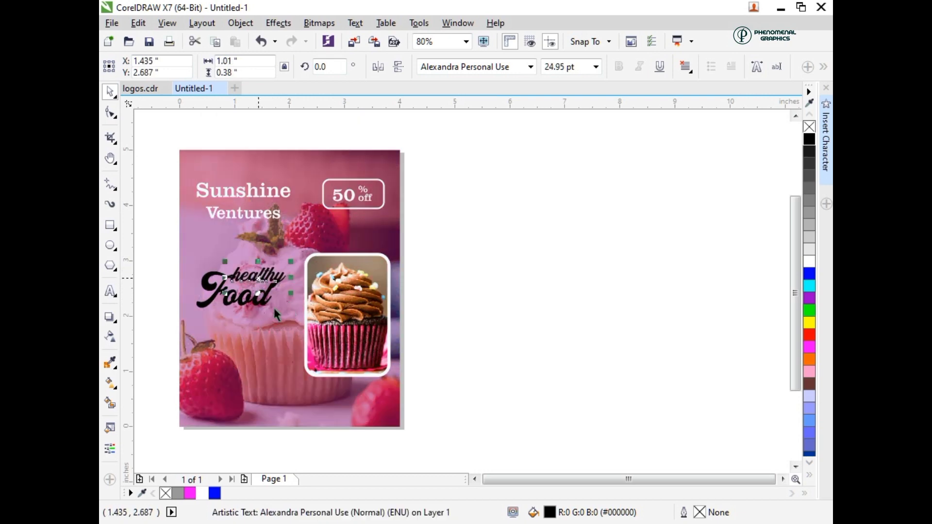
Fill the "healthy" and "Food" texts with white and move them together slightly upward
left_click_drag(156, 240, 294, 319)
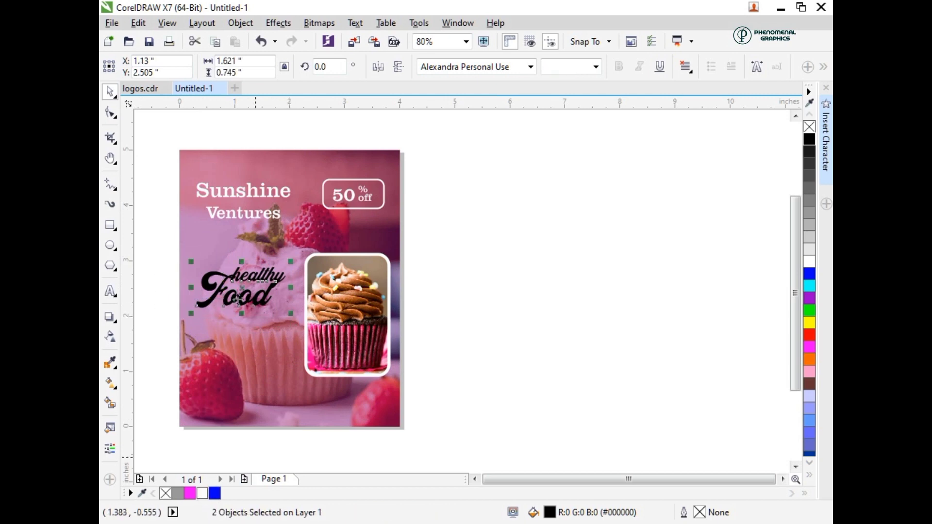
mouse_move(242, 295)
left_mouse_down()
mouse_move(247, 280)
mouse_move(236, 275)
left_mouse_up()
Enlarge the inset cupcake picture to about 1.59 x 2.31 inches and move it to about X 2.86, Y 2.08 inches
left_click(351, 332)
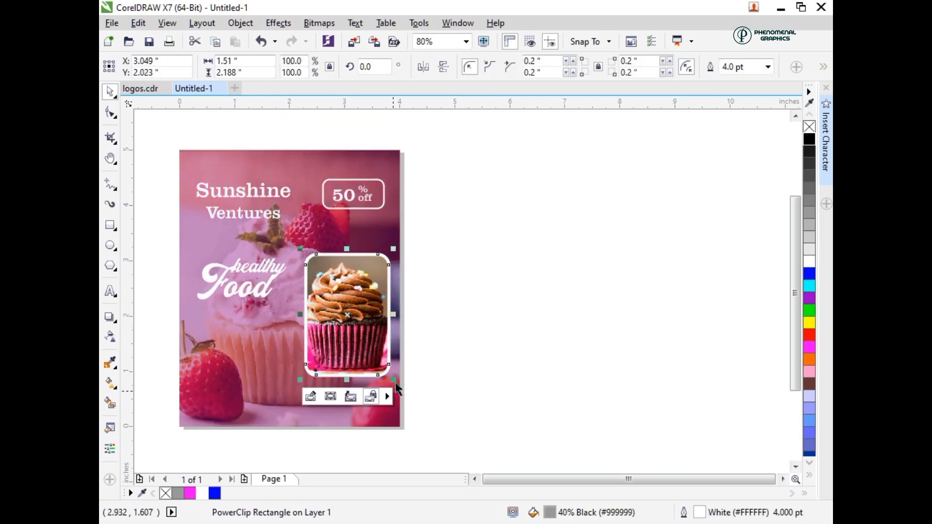
left_click_drag(394, 379, 407, 384)
left_click_drag(369, 335, 351, 329)
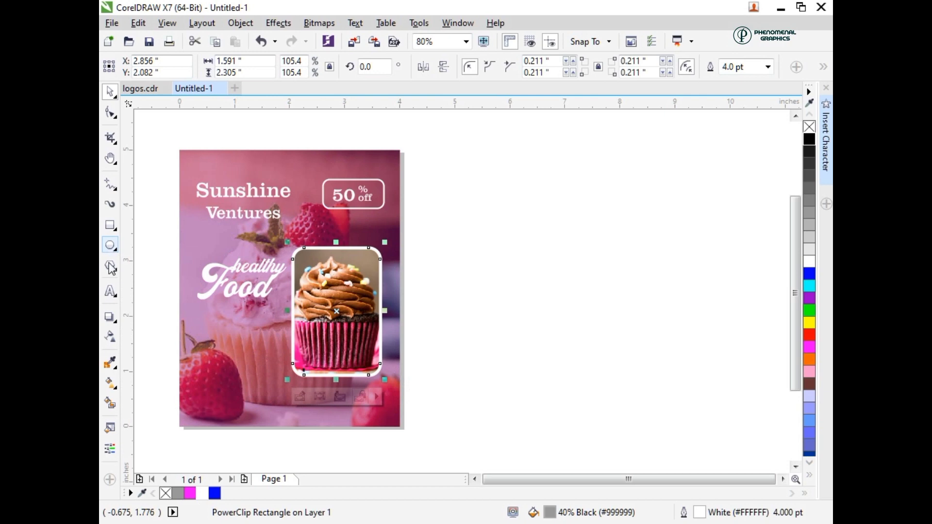
Draw a rectangle about 1.75 x 0.51 inches below the "Food" text and round its corners with a 0.2 inch radius
left_click(110, 225)
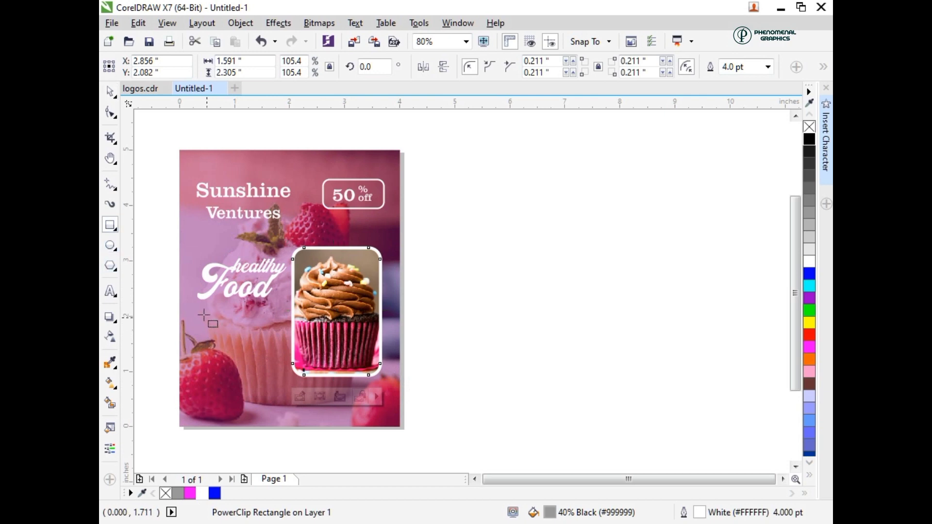
mouse_move(207, 318)
left_mouse_down()
mouse_move(187, 309)
mouse_move(284, 334)
left_mouse_up()
key("Delete")
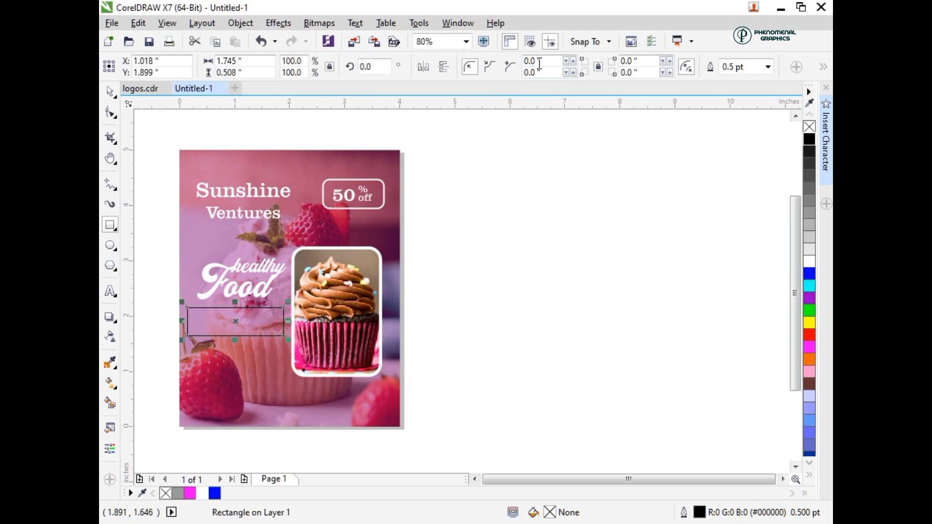
double_click(530, 61)
type("0.2")
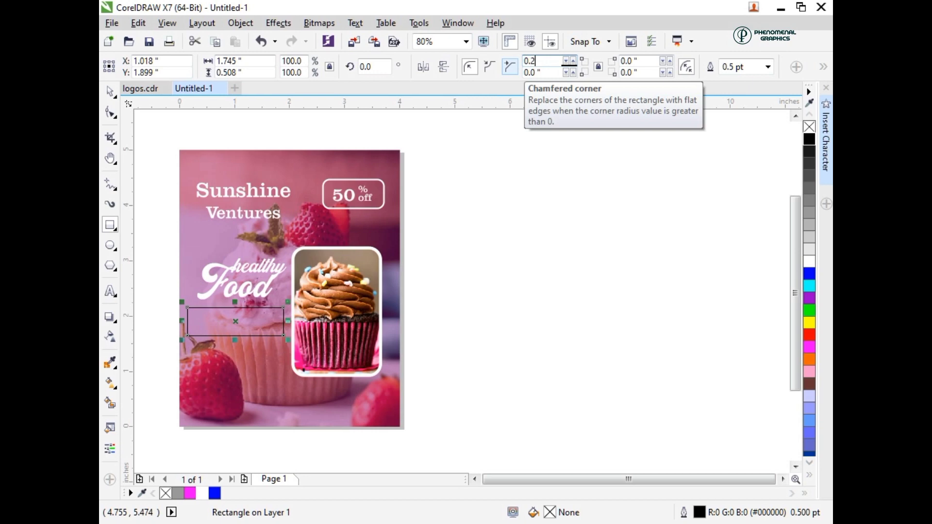
key("Return")
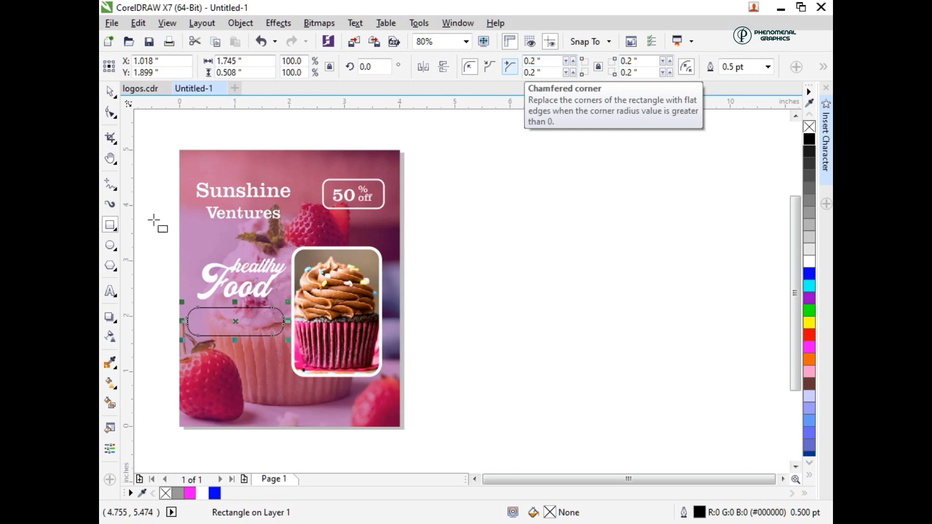
Add the text "ORDER NOW" over the rounded rectangle below "Food"
left_click(111, 291)
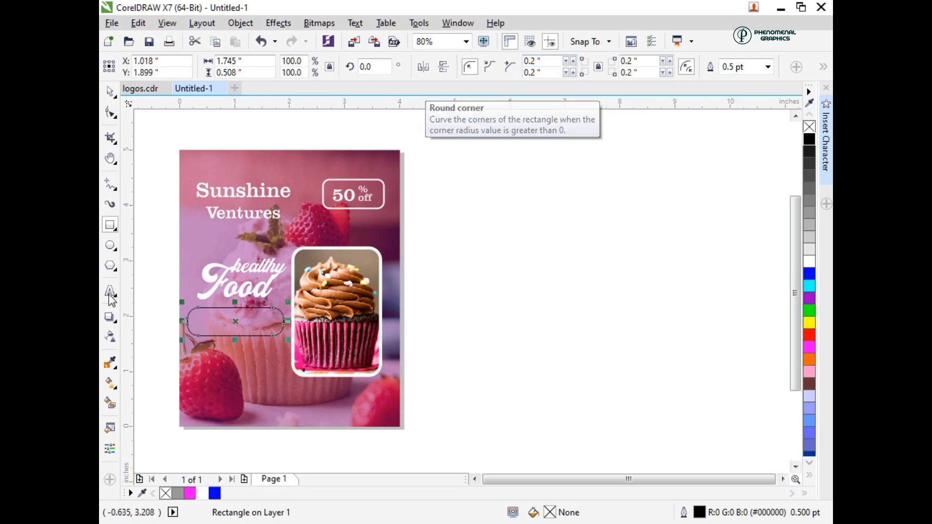
left_click(203, 317)
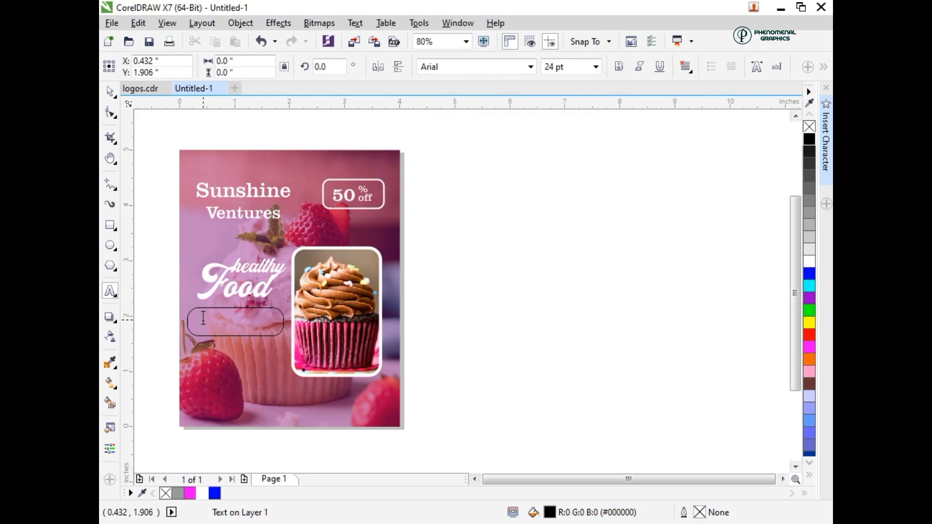
type("ORDER")
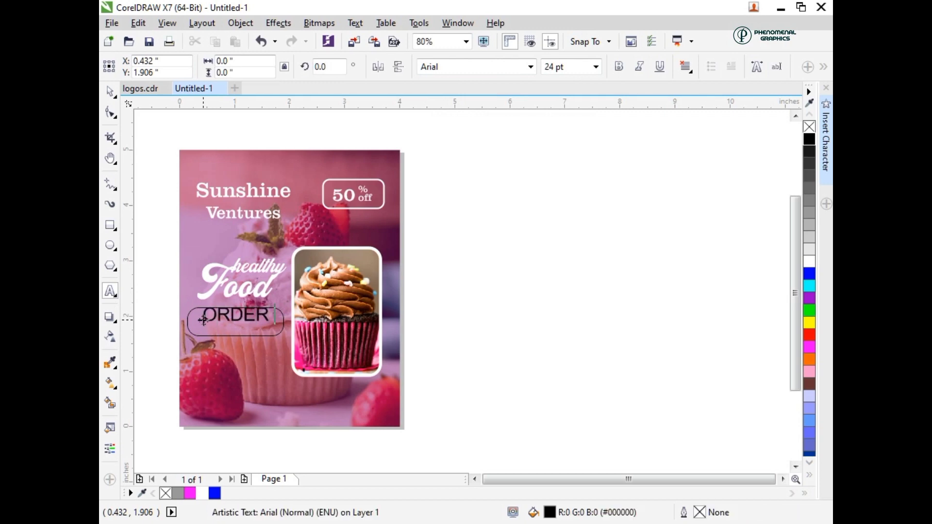
type(" NOR")
type("W")
Set the font of the "ORDER NOW" text to Clarendon BT
left_click(110, 91)
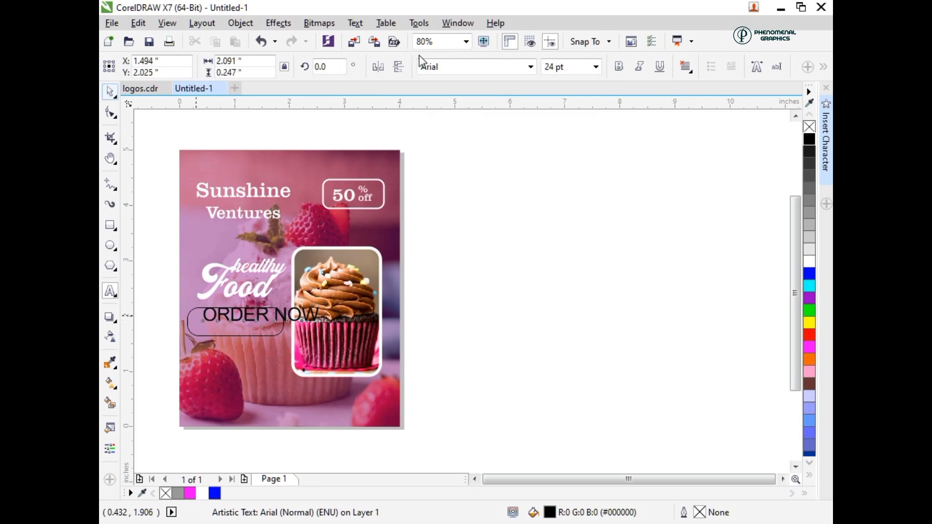
left_click(444, 67)
type("C")
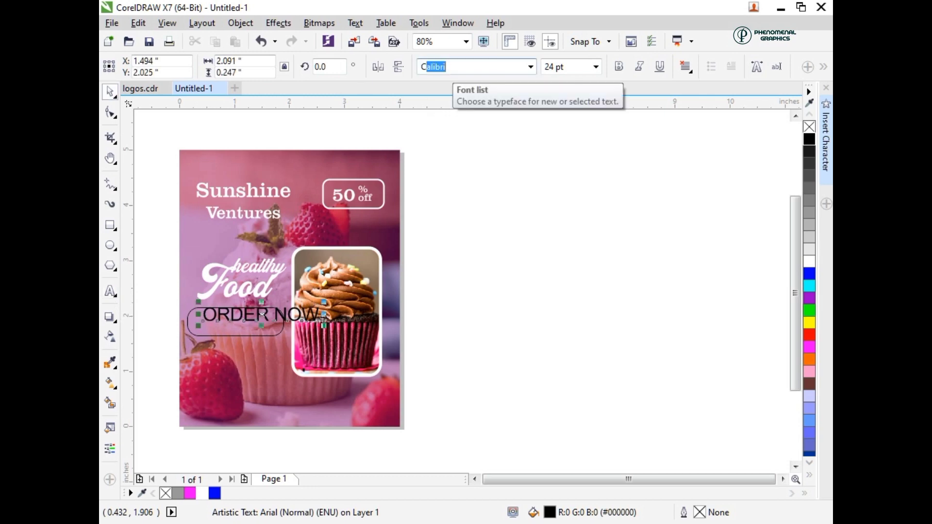
type("larendon BT")
key("Return")
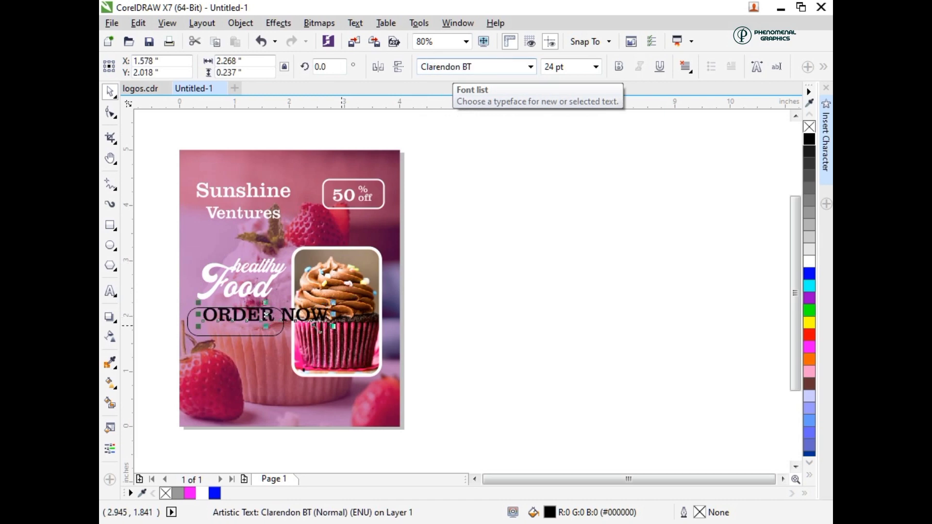
Shrink the "ORDER NOW" text to about 1.56 x 0.16 inches and centre it horizontally and vertically in the rounded rectangle
left_click_drag(333, 327, 316, 329)
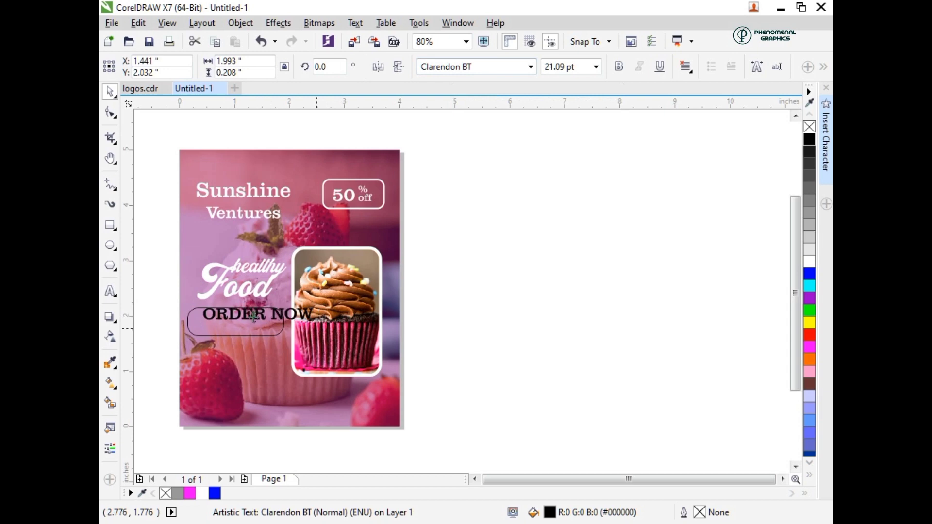
left_click_drag(254, 318, 248, 323)
left_click_drag(313, 331, 292, 326)
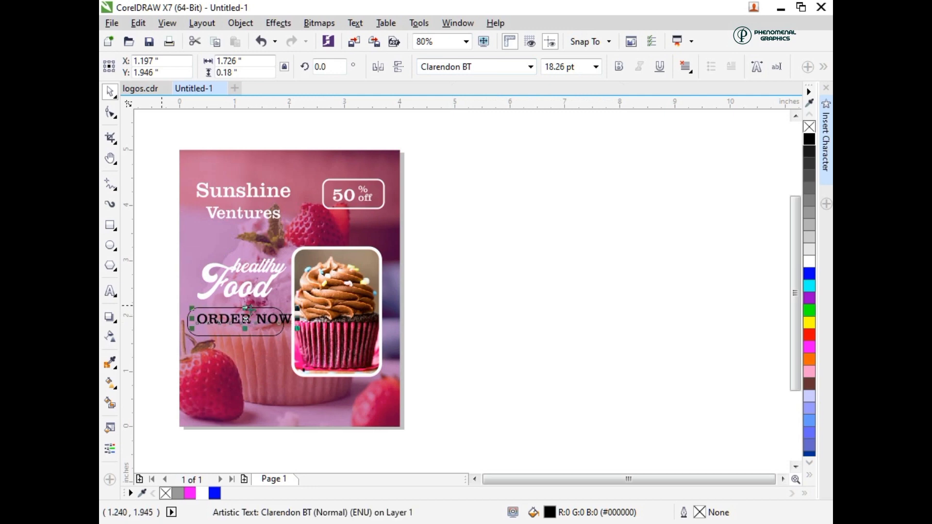
left_click_drag(293, 326, 283, 326)
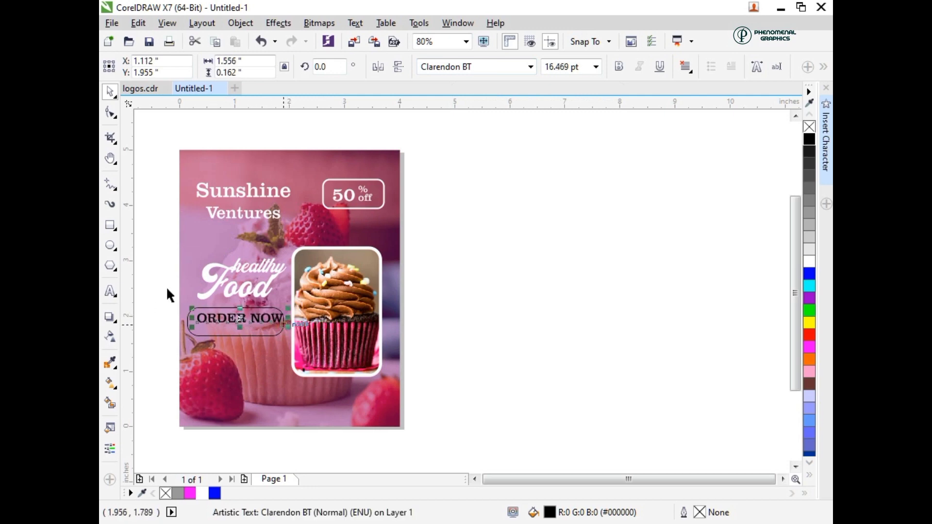
left_click_drag(164, 290, 302, 348)
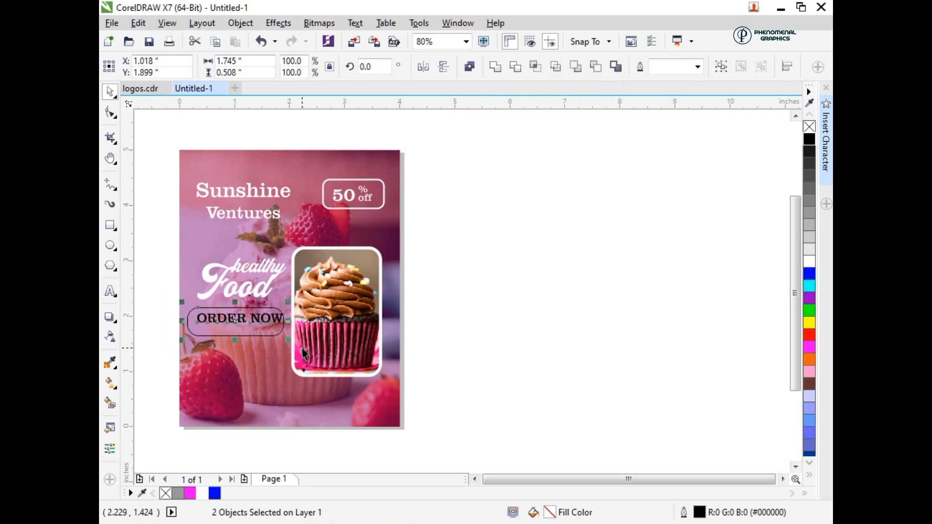
key("e")
key("c")
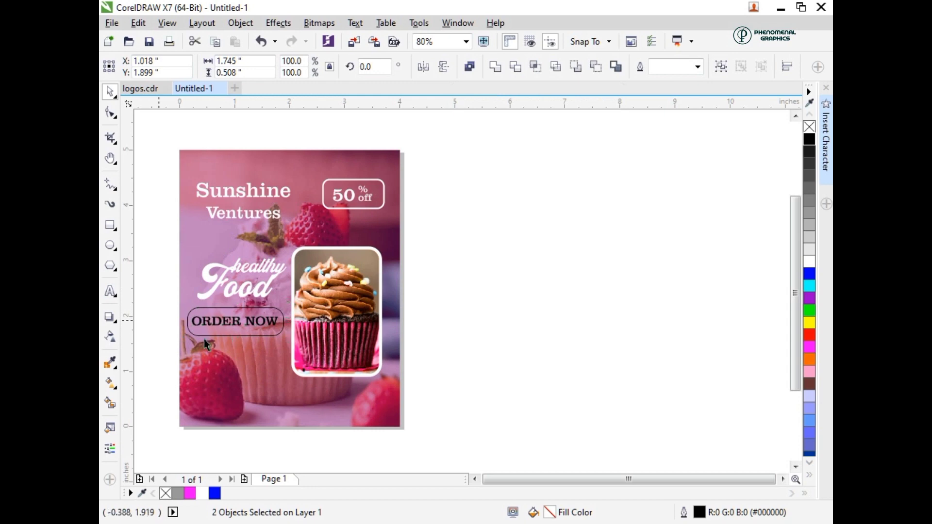
Set the outline width of the rounded rectangle around "ORDER NOW" to 2 pt
left_click(204, 334)
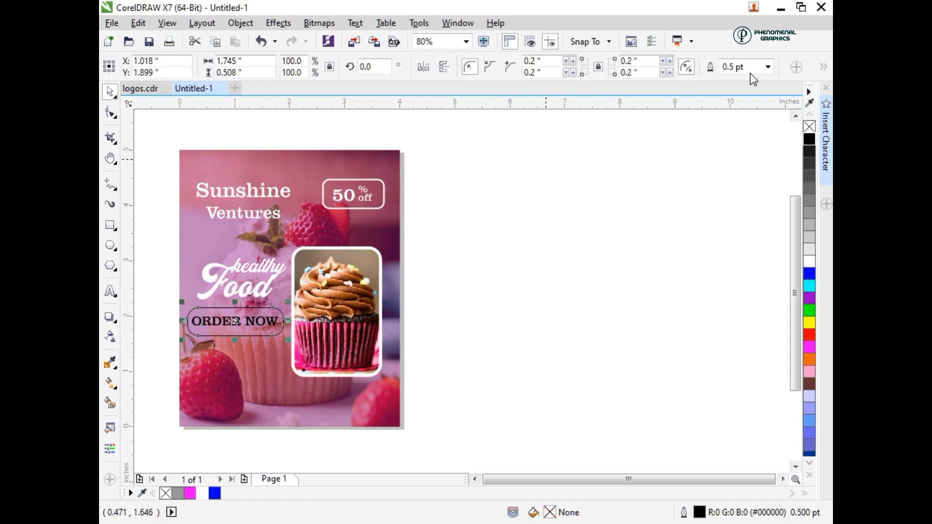
double_click(733, 67)
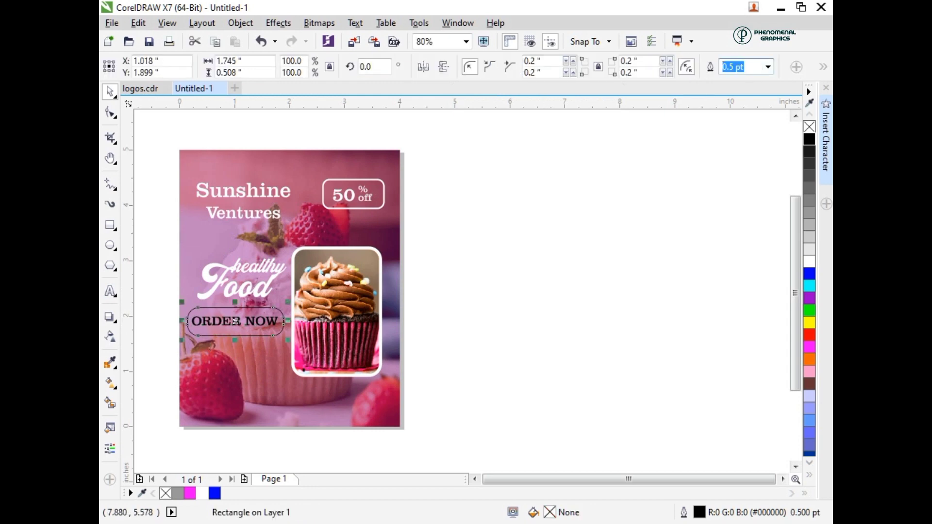
type("2")
key("Return")
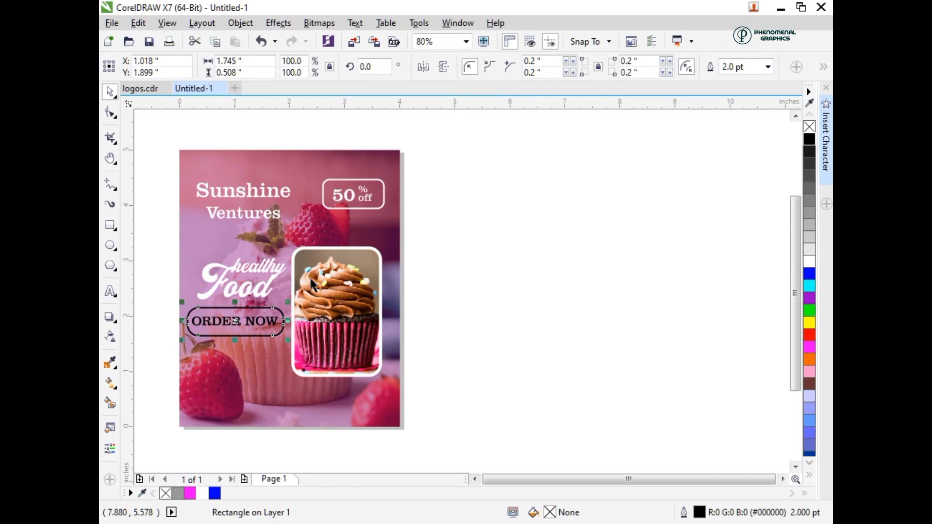
Fill the "ORDER NOW" text with white and give its rounded rectangle a white outline
left_click(203, 326)
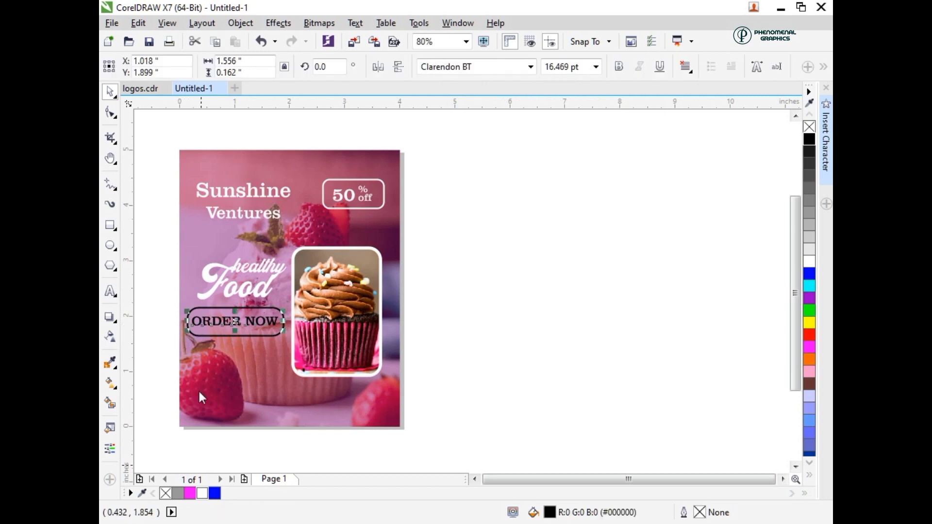
left_click(202, 493)
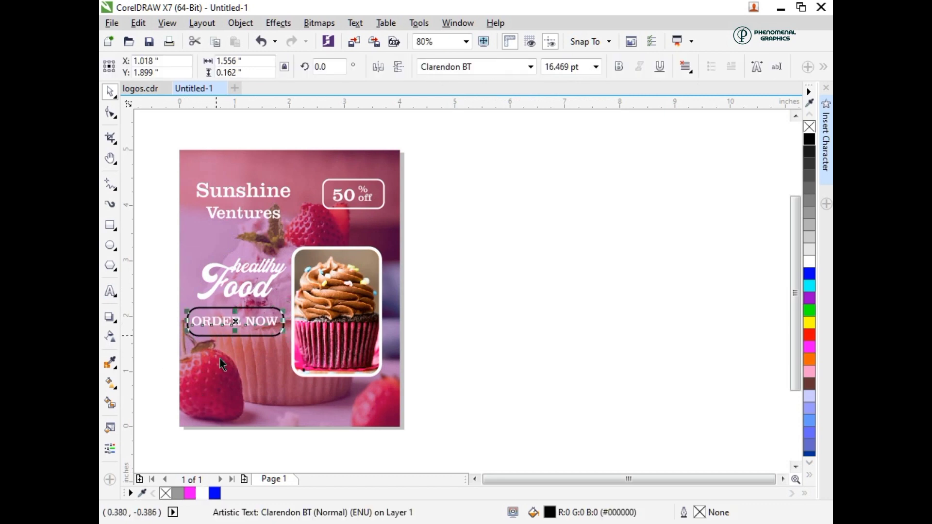
key("Tab")
right_click(202, 493)
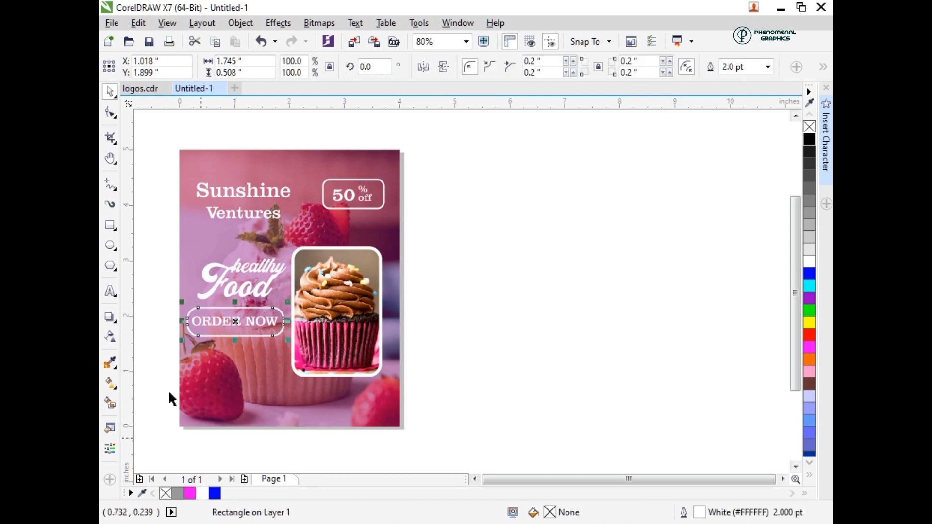
Start a text object below the "ORDER NOW" button with the font Clarendon BT at 12 pt
left_click(110, 291)
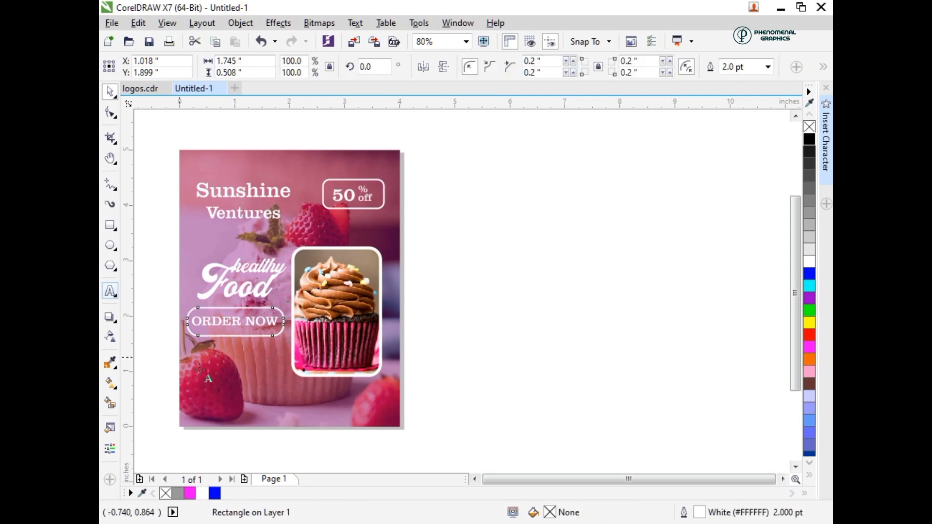
left_click(199, 369)
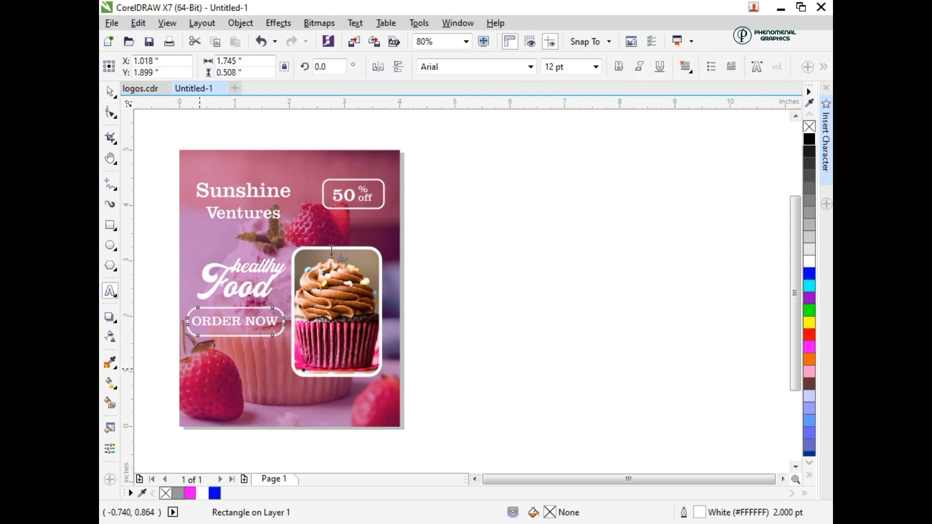
left_click(446, 71)
type("Clarendon BT")
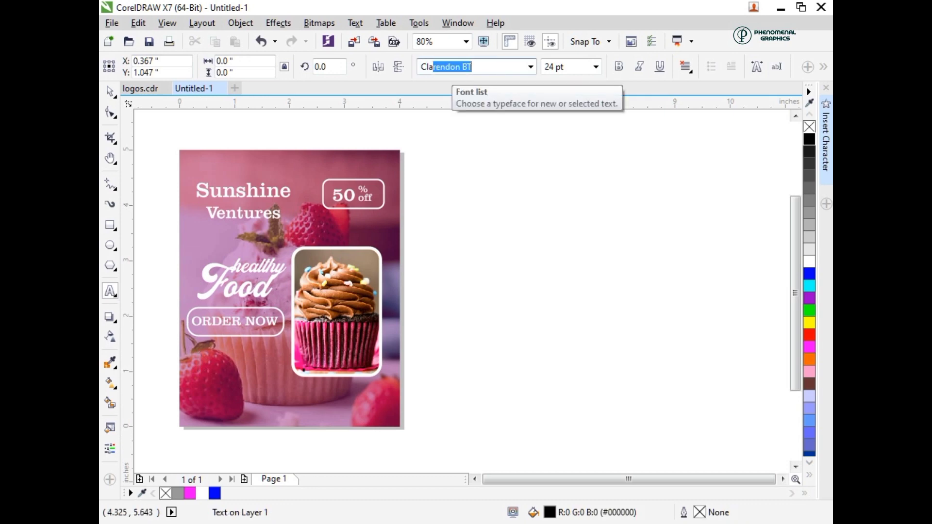
type("a")
key("Return")
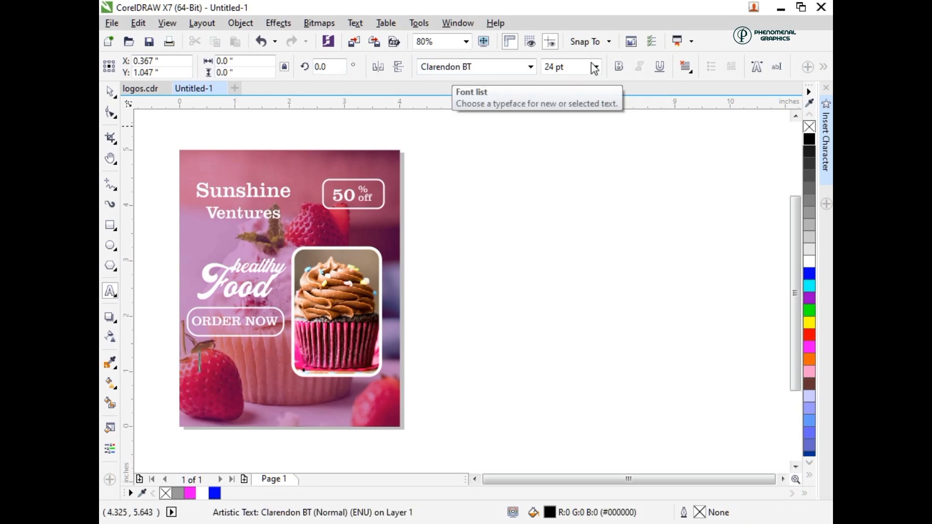
key("Tab")
type("1")
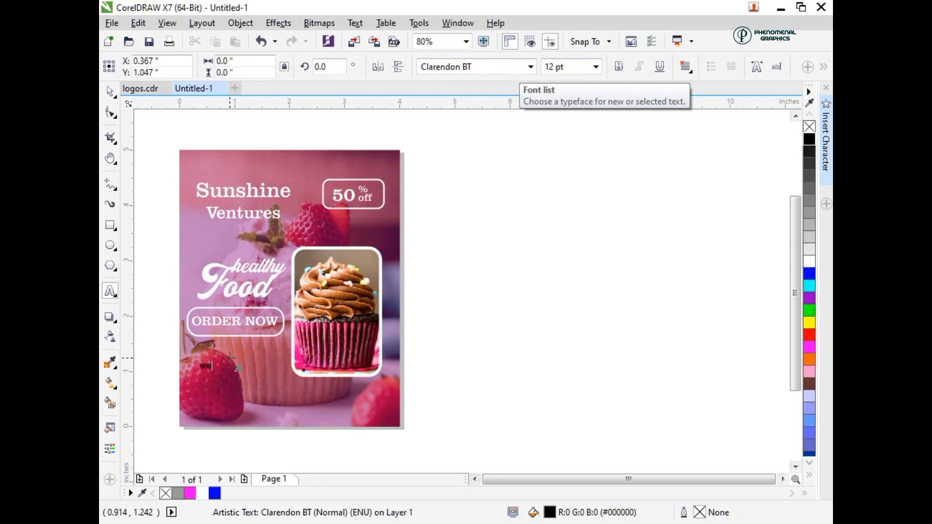
Enter the three-line tagline "we're ready to quench your hunger desire" and correct the misspelled word to "quench"
type("'re ready to")
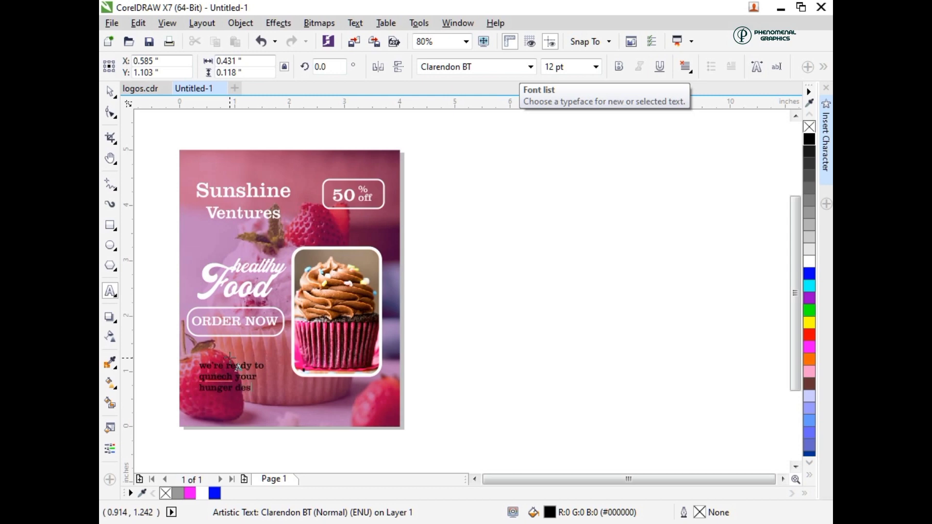
right_click(212, 382)
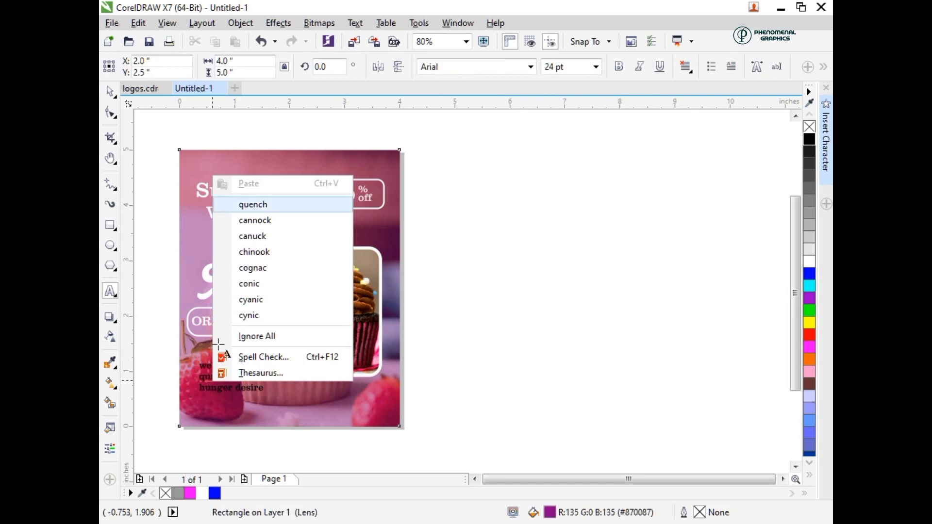
left_click(283, 205)
left_click(231, 377)
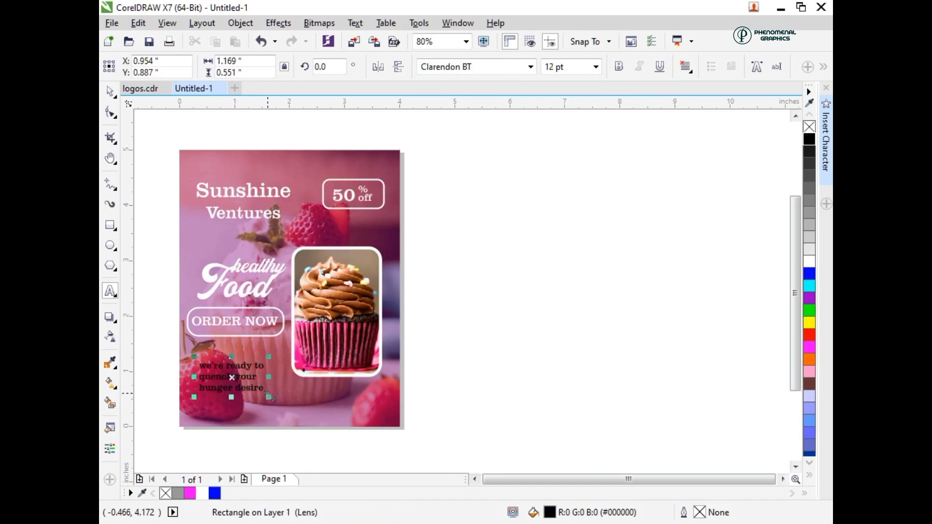
Enlarge the tagline to about 1.3 x 0.61 inches and centre-align its lines
left_click_drag(270, 397, 276, 404)
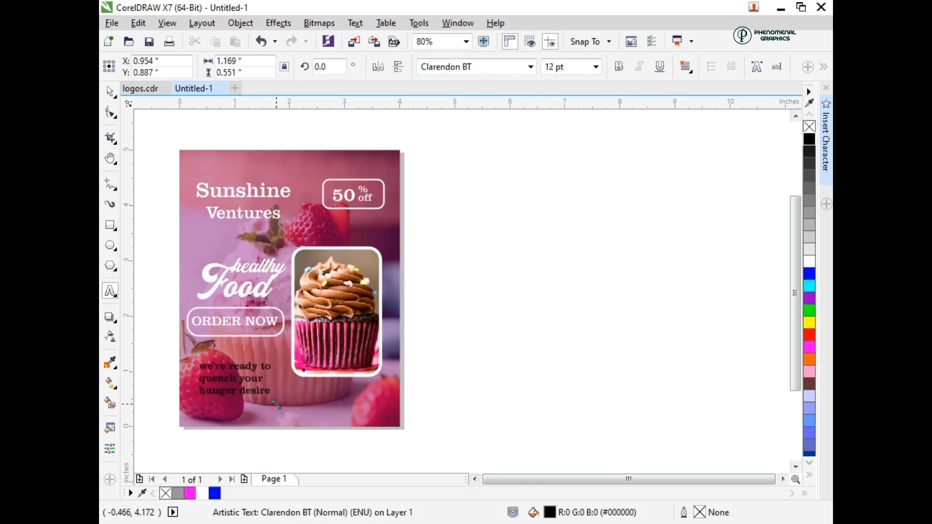
left_click(688, 70)
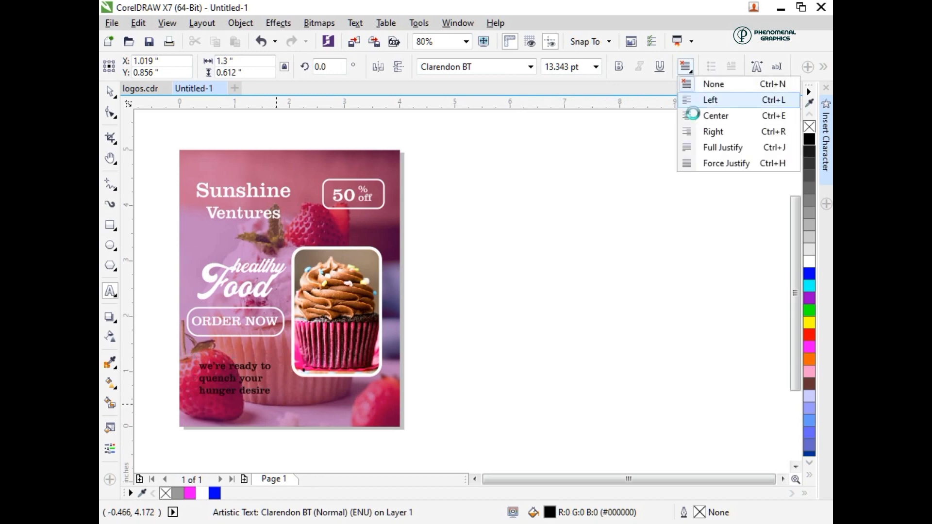
left_click(694, 99)
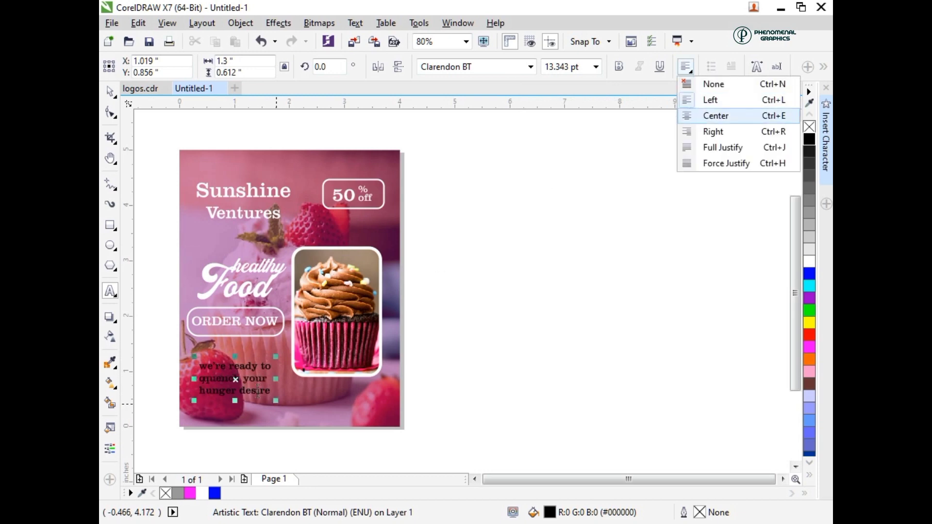
Fill the tagline with white and move it up to just below the "ORDER NOW" button
left_click(204, 494)
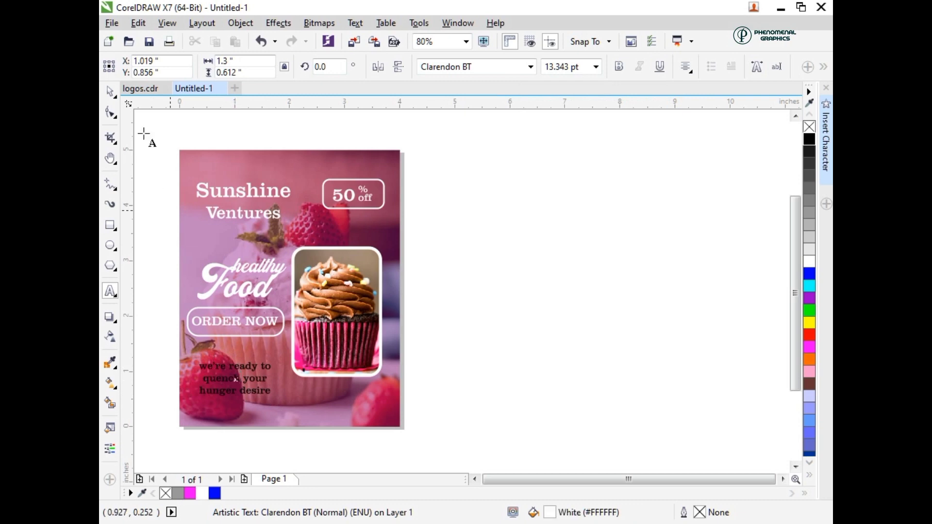
left_click(111, 92)
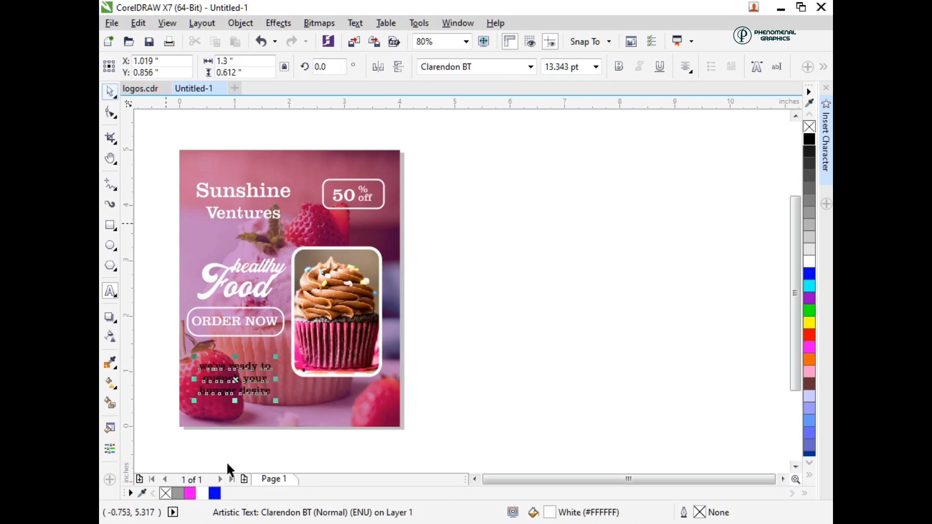
left_click(226, 379)
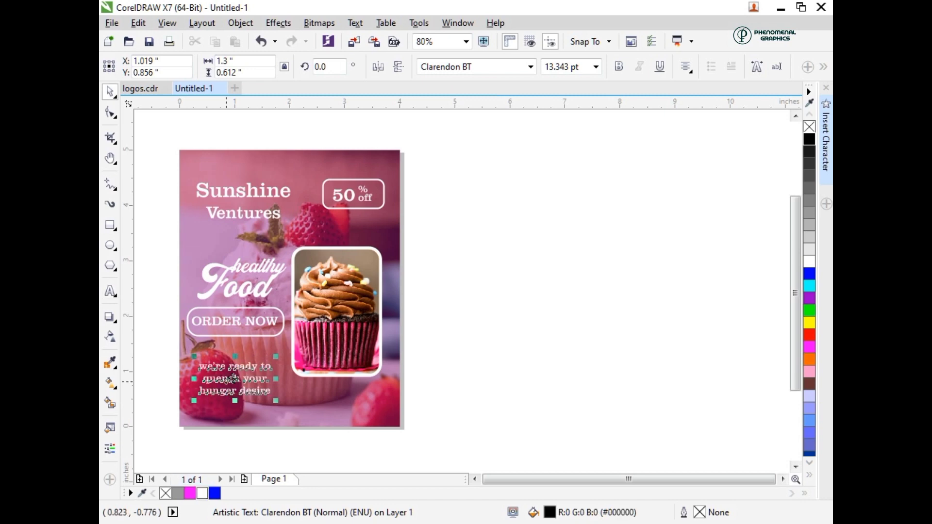
left_click_drag(233, 365, 237, 367)
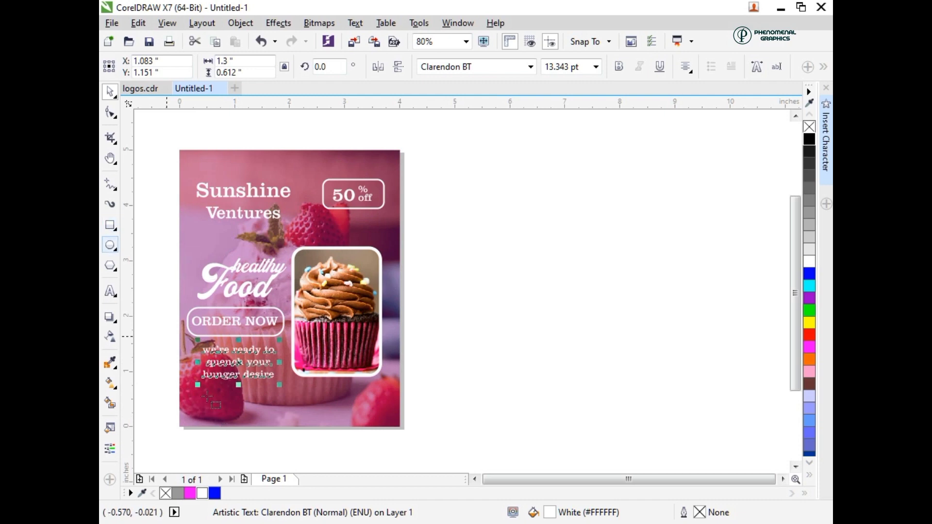
left_click(110, 245)
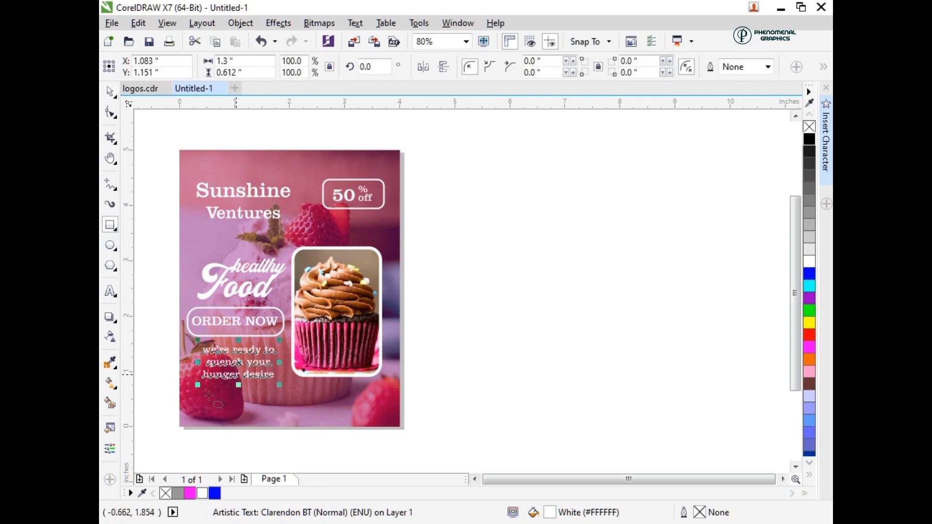
left_click_drag(207, 393, 220, 412)
key("Delete")
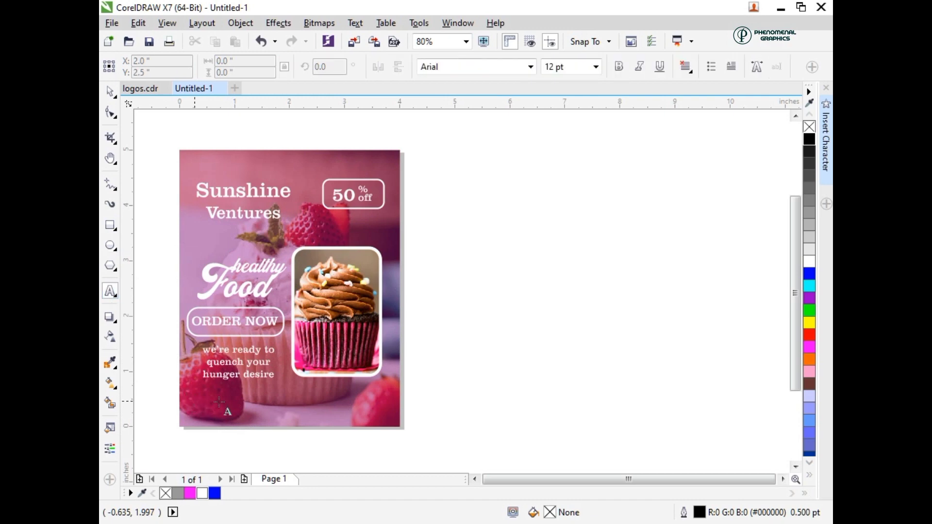
Add the letter "f" as 24 pt text below the tagline and set its font to Clarendon BT
left_click(194, 400)
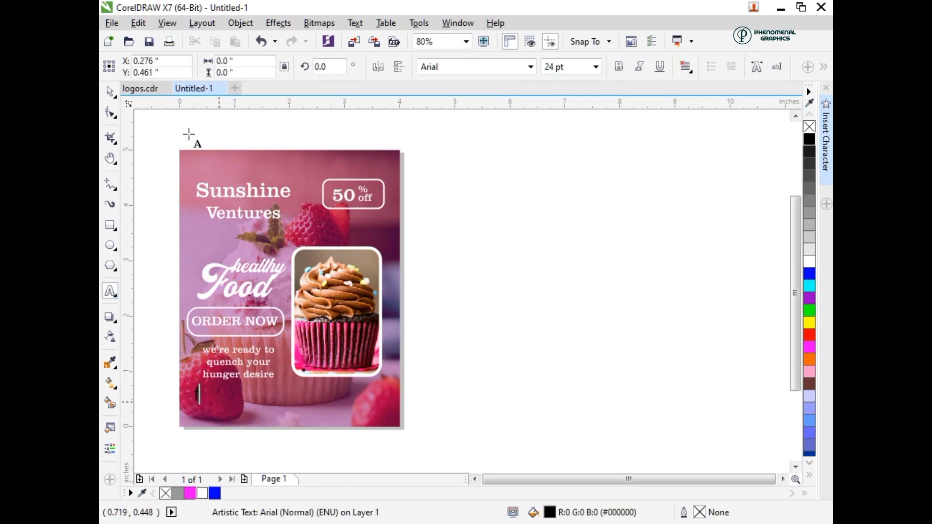
left_click(111, 93)
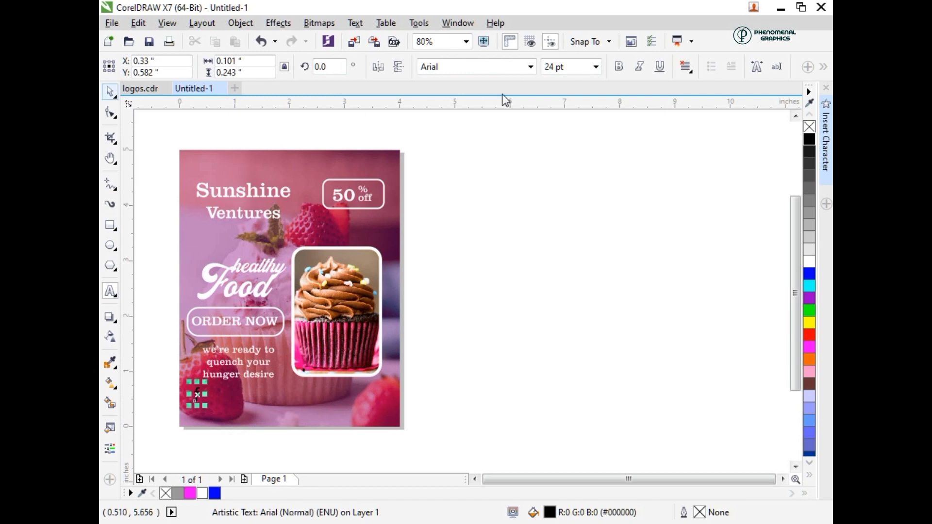
left_click(440, 70)
type("Clarendon BT")
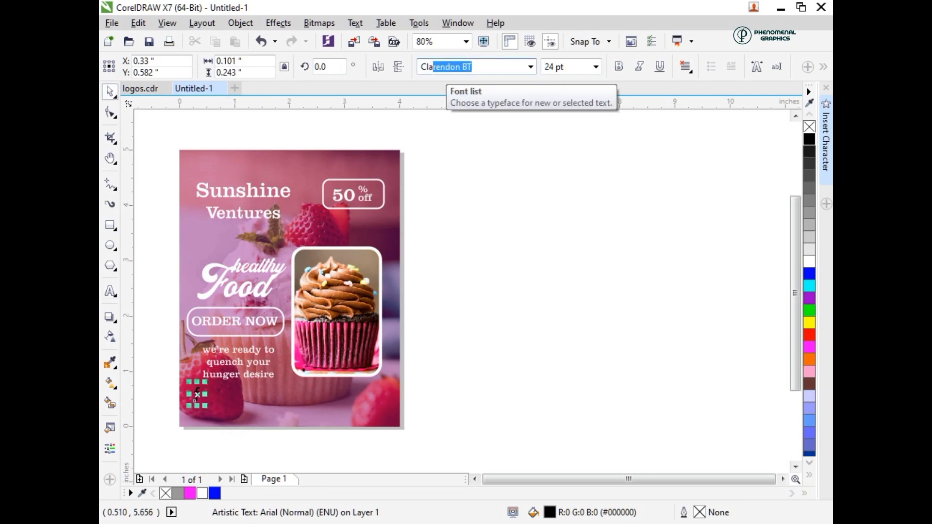
key("Return")
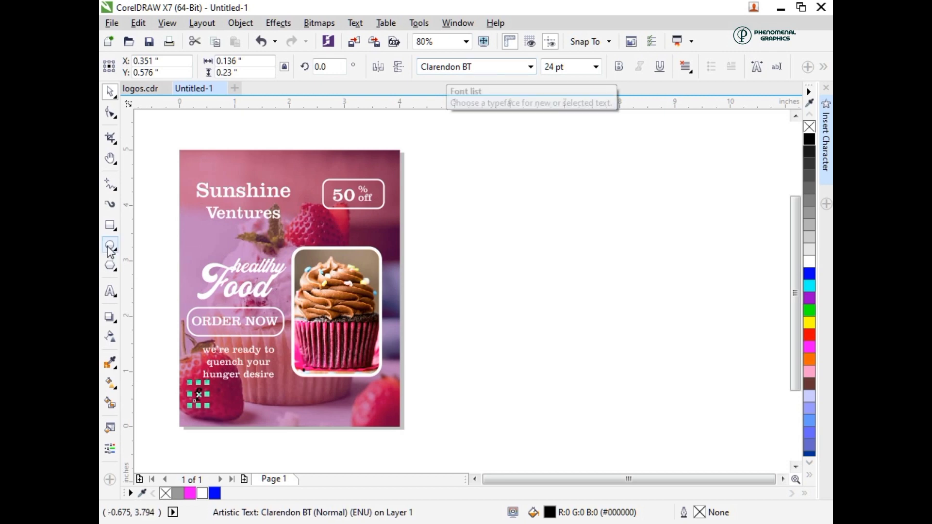
Draw a circle about 0.495 inches across around the letter "f" and fill the letter with blue
left_click(109, 246)
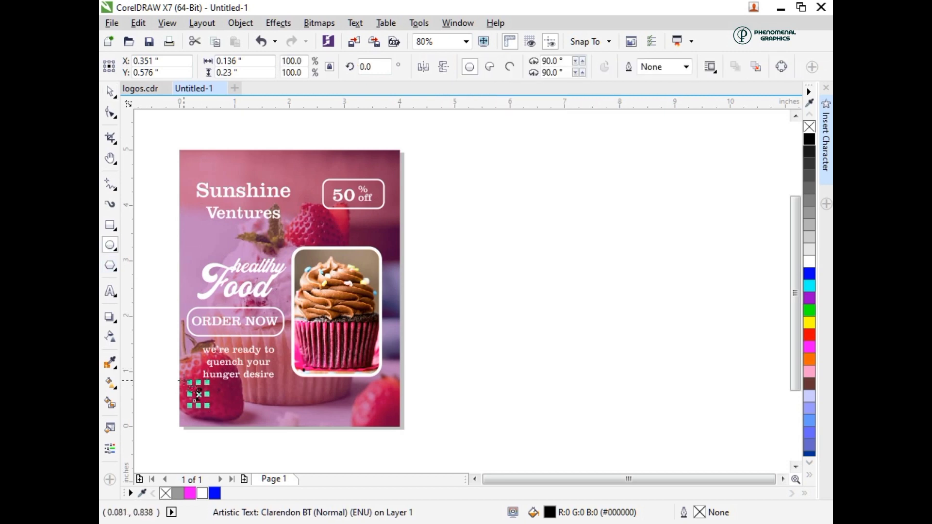
left_click_drag(184, 380, 211, 403)
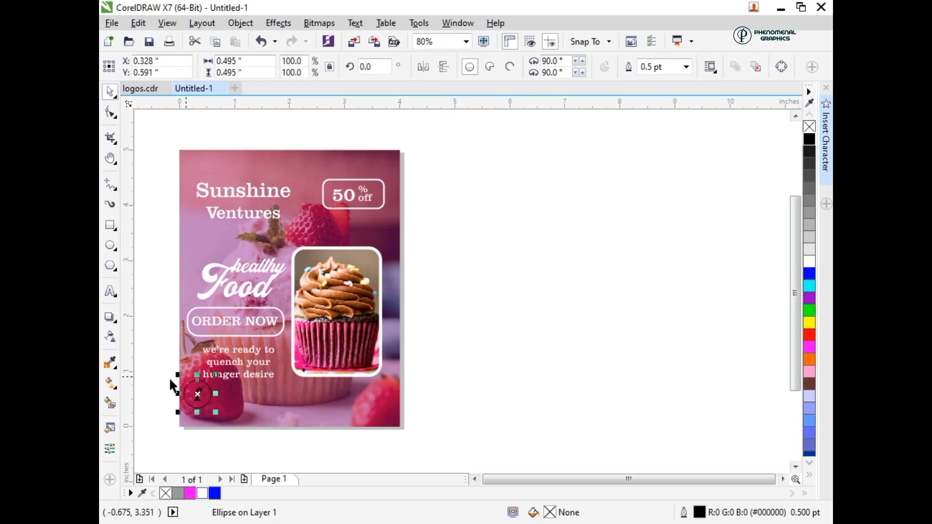
left_click(196, 397)
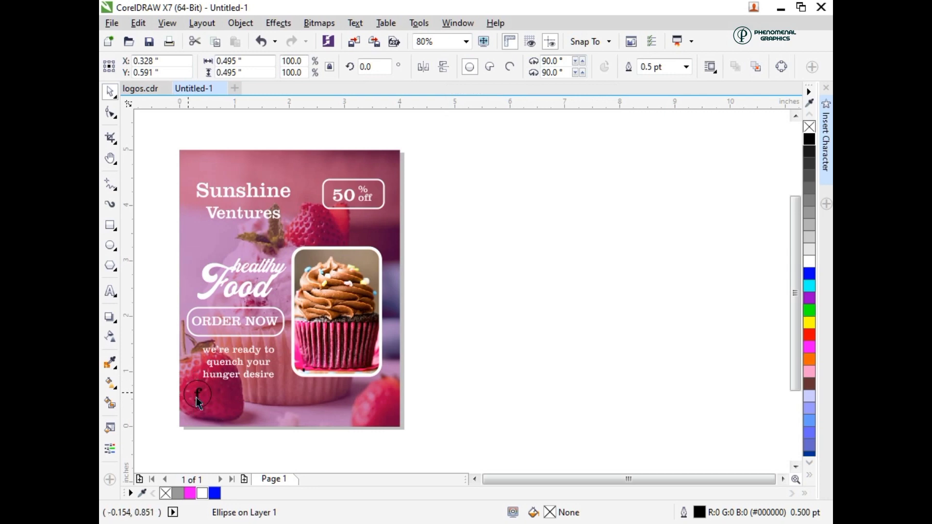
left_click(215, 494)
Centre the circle on the letter "f" horizontally and vertically, and combine the two into a single object
left_click_drag(176, 372, 221, 429)
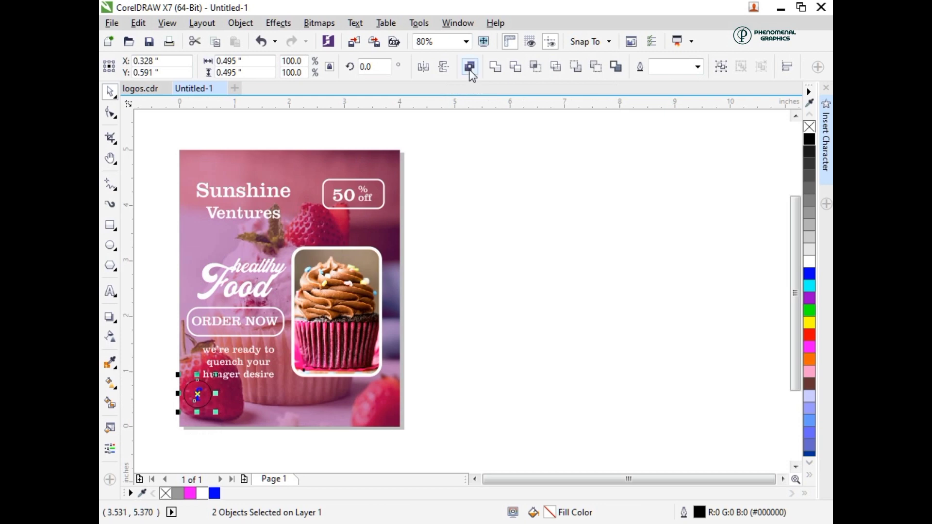
key("Right")
key("Right")
key("Right")
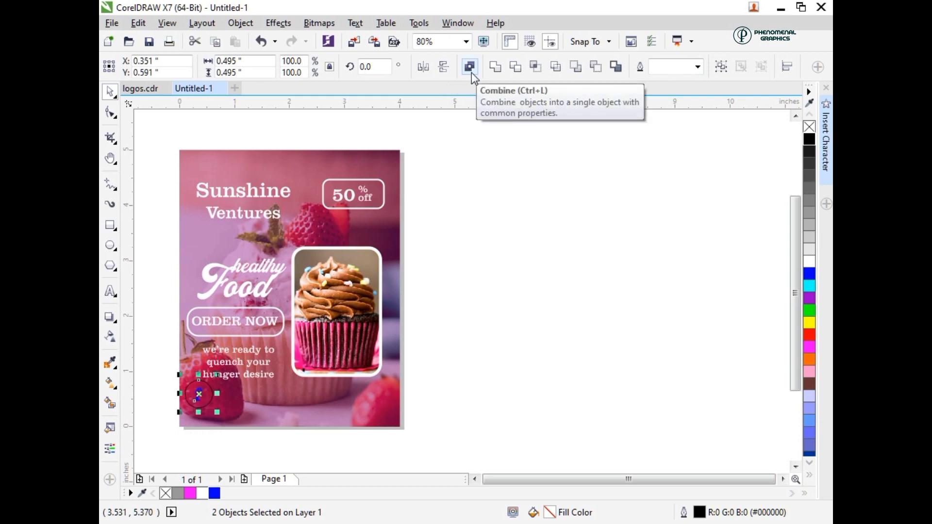
key("Down")
key("Down")
left_click(469, 73)
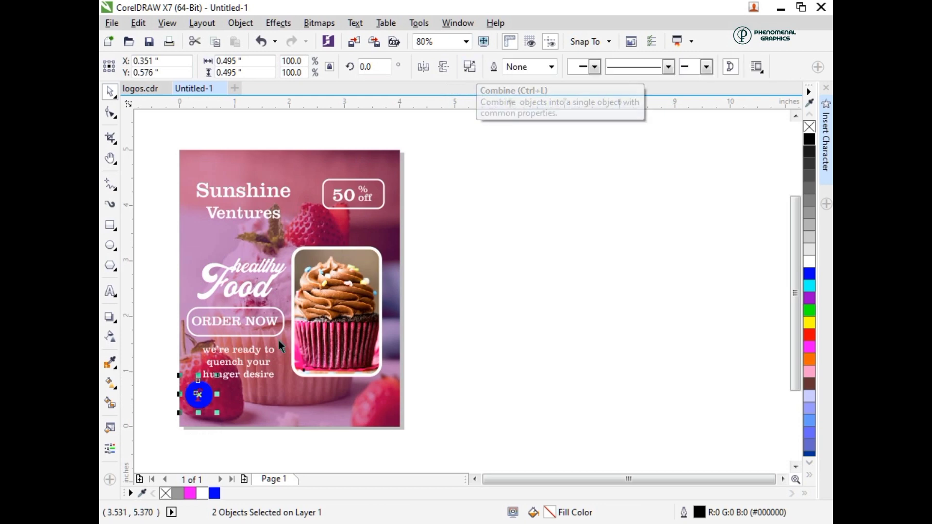
Shrink the blue "f" icon to about 0.284 inches and move it near the flyer's lower edge below the tagline
left_click(204, 396)
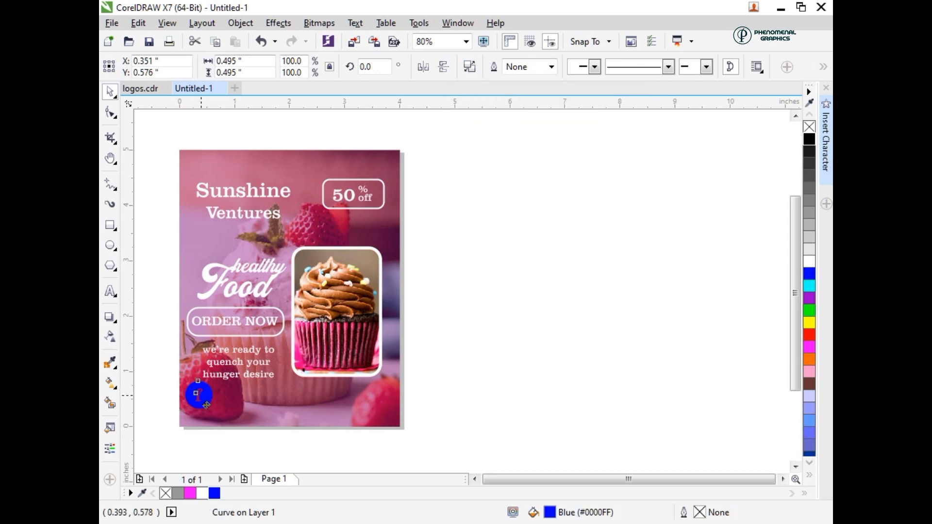
left_click_drag(205, 395, 218, 418)
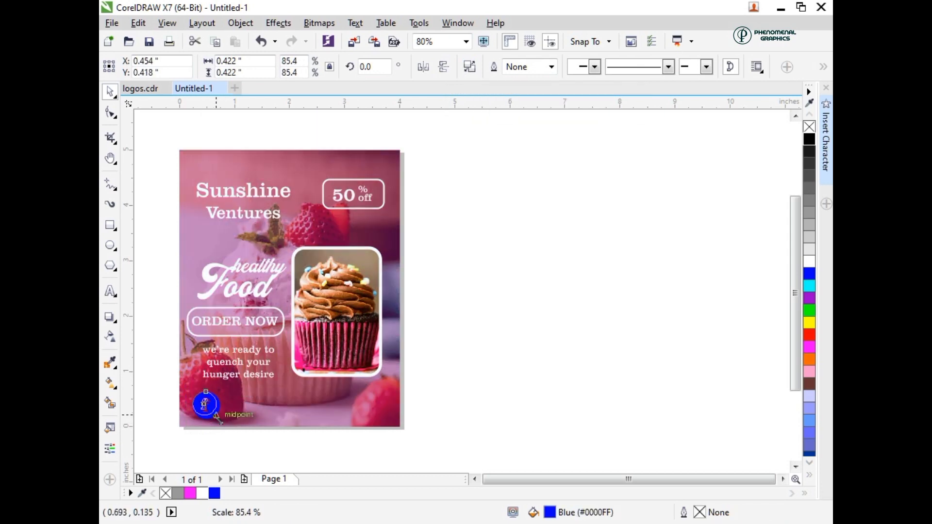
mouse_move(216, 415)
left_mouse_down()
mouse_move(209, 406)
mouse_move(226, 410)
left_mouse_up()
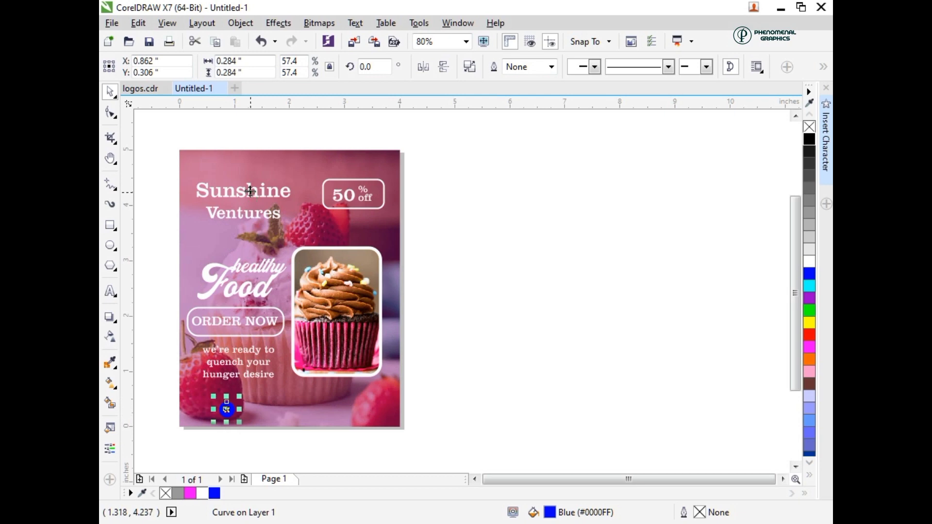
Copy the "Sunshine Ventures" title to the flyer's lower edge and join its two lines into one
left_click(251, 193)
left_click_drag(240, 208, 270, 438)
key("F8")
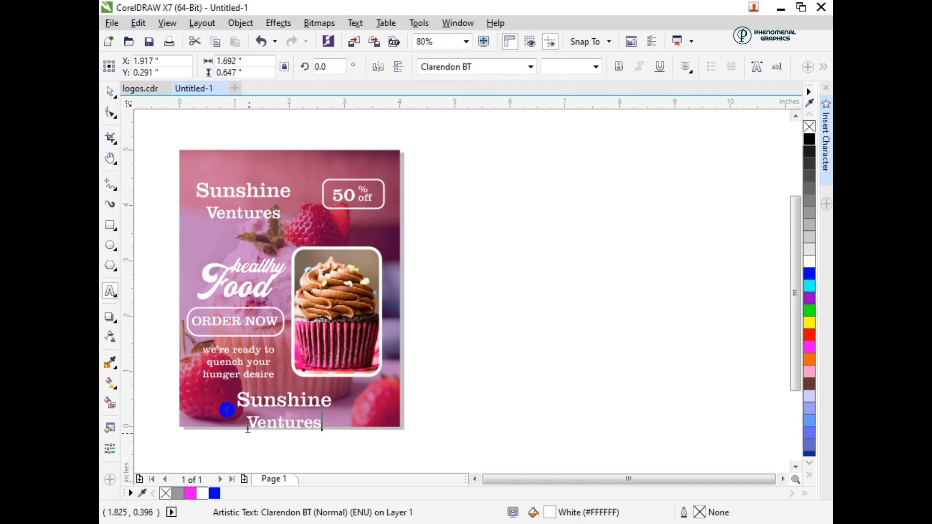
left_click(248, 423)
key("BackSpace")
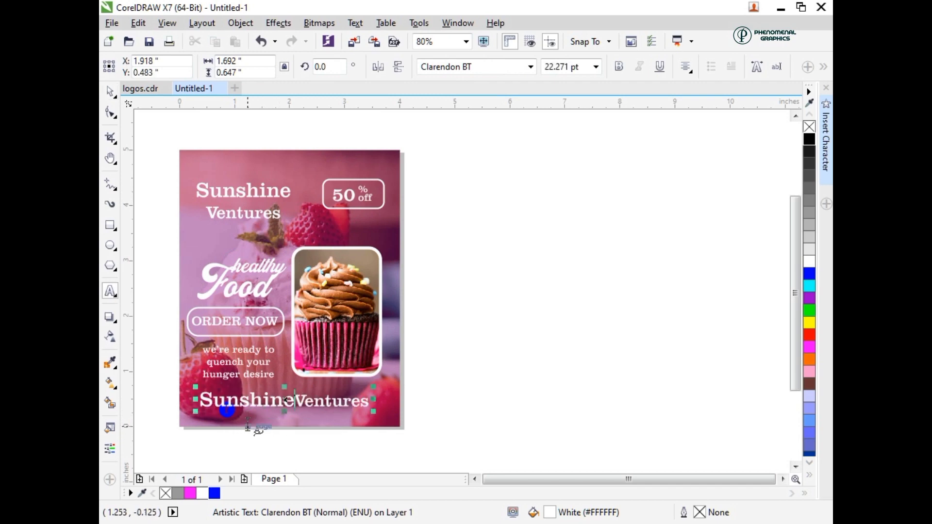
Shrink the copied "Sunshine Ventures" text to about 1.84 x 0.154 inches and place it directly beside the blue "f" icon
left_click(113, 95)
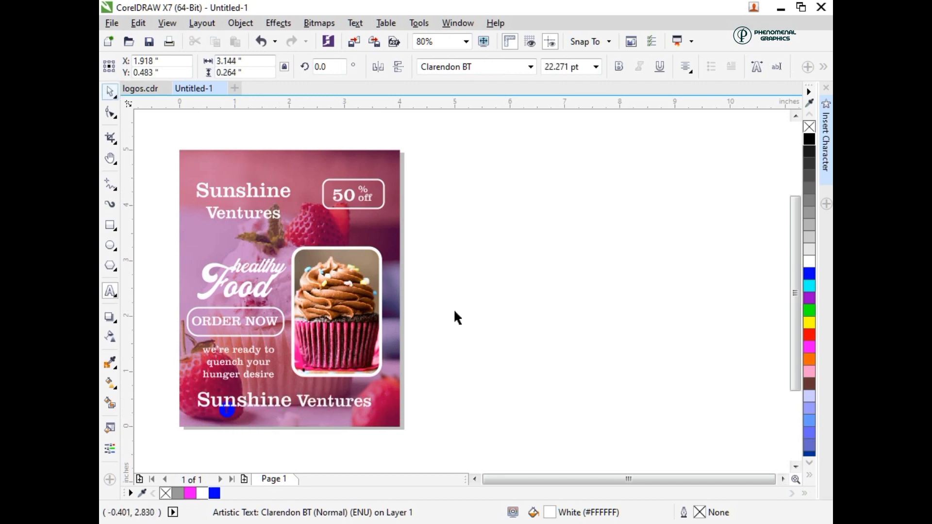
left_click_drag(375, 412, 349, 407)
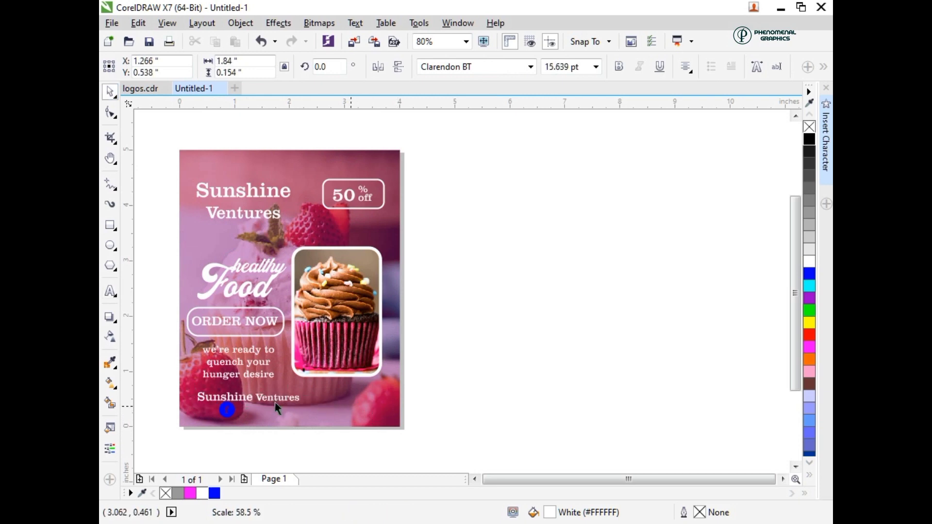
left_click_drag(249, 397, 293, 408)
Align the blue "f" icon and the small "Sunshine Ventures" text on a common horizontal centre line
left_click_drag(171, 395, 352, 427)
key("e")
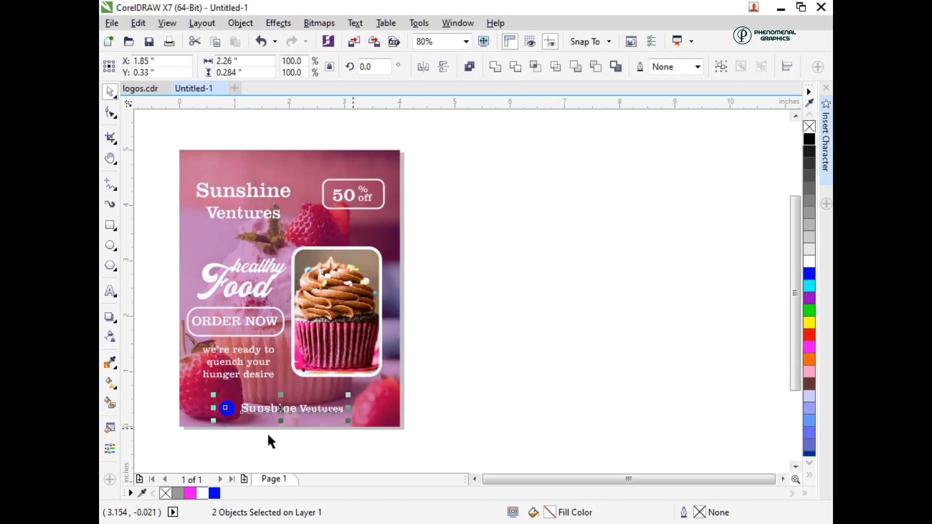
left_click(162, 400)
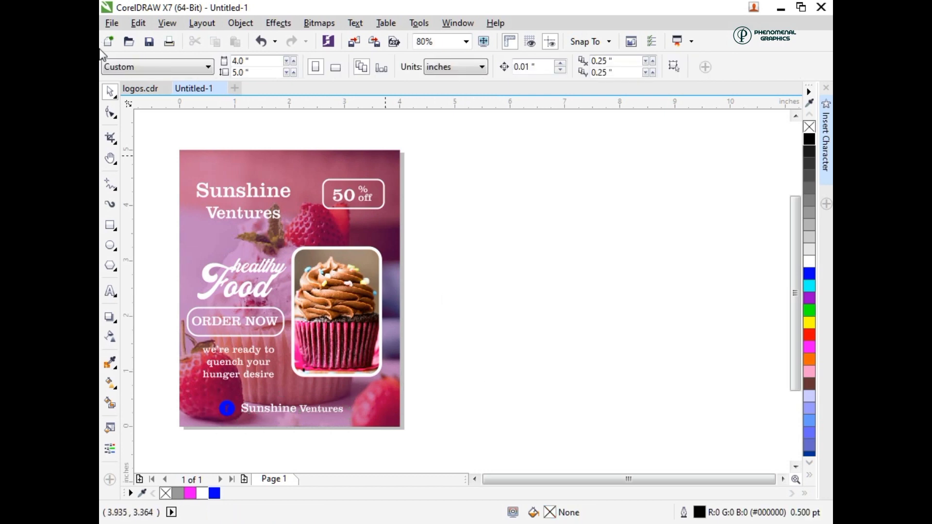
Export the flyer as a JPG bitmap named Untitled-1 to the Corel documents folder
left_click(104, 24)
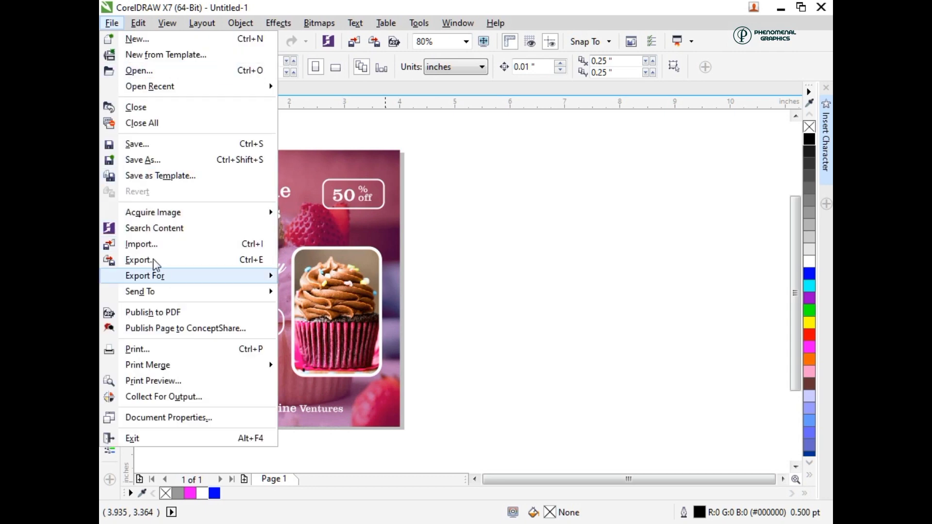
left_click(170, 259)
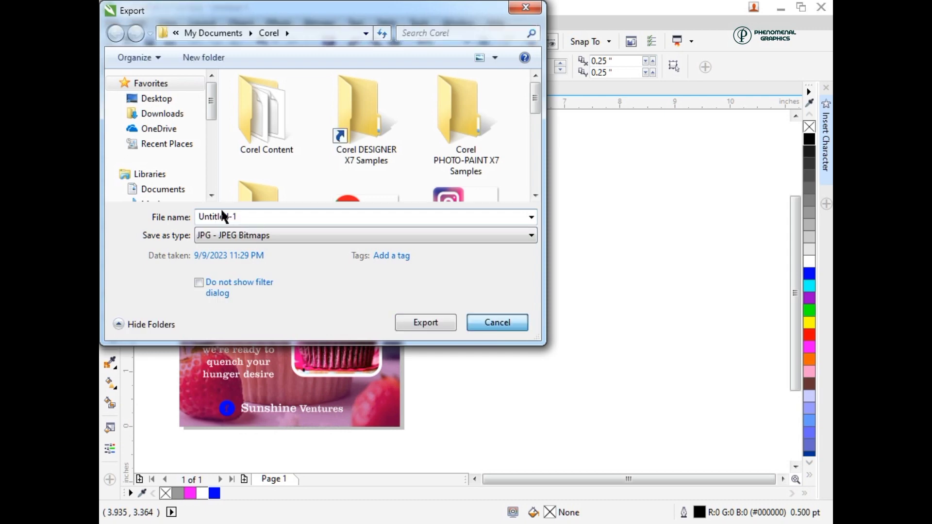
left_click(424, 322)
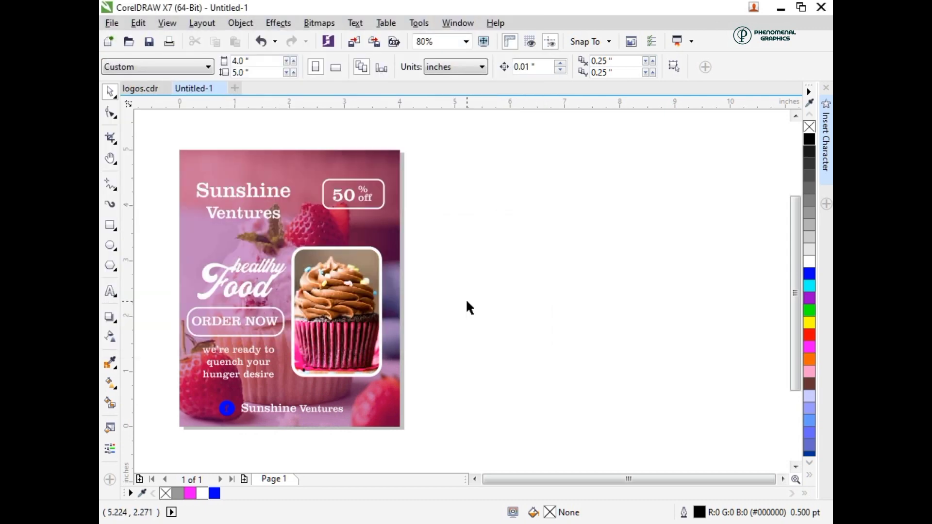